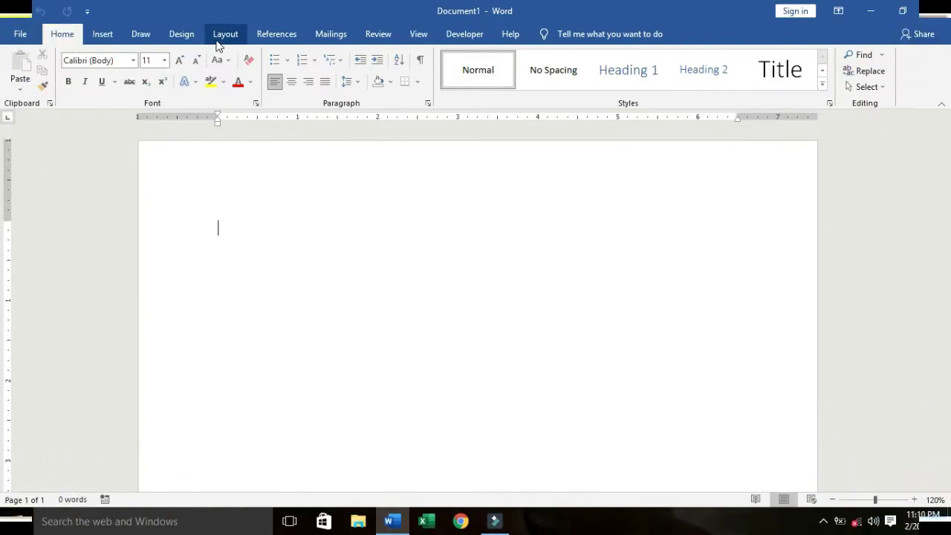
Step: Switch to the blank document and show the Layout tab's page settings
{"action": "left_click", "coordinate": [223, 34]}
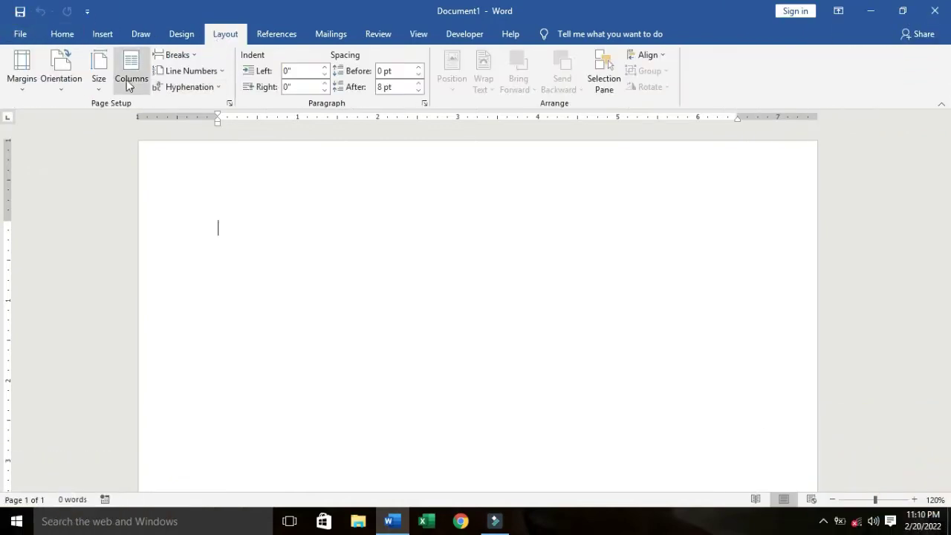
Step: Set the page size to A4 with Normal 1-inch margins
{"action": "left_click", "coordinate": [99, 79]}
{"action": "left_click", "coordinate": [136, 291]}
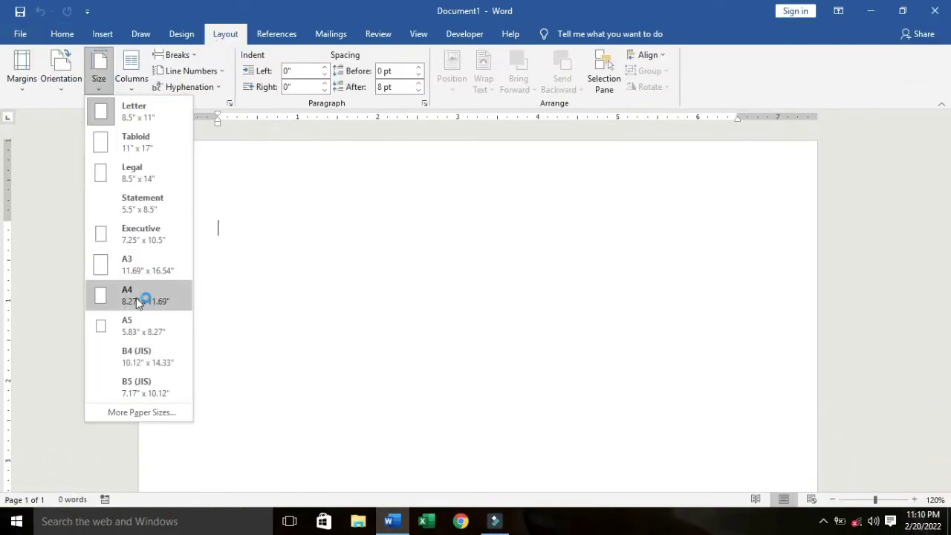
{"action": "left_click", "coordinate": [22, 70]}
{"action": "left_click", "coordinate": [55, 165]}
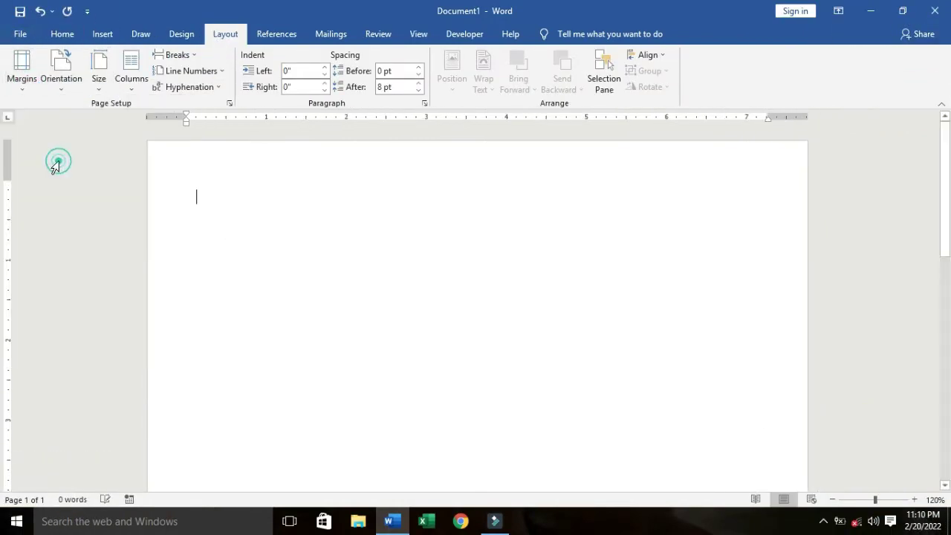
Step: Add a Box page border using the Celtic knot border art
{"action": "left_click", "coordinate": [184, 35]}
{"action": "left_click", "coordinate": [861, 84]}
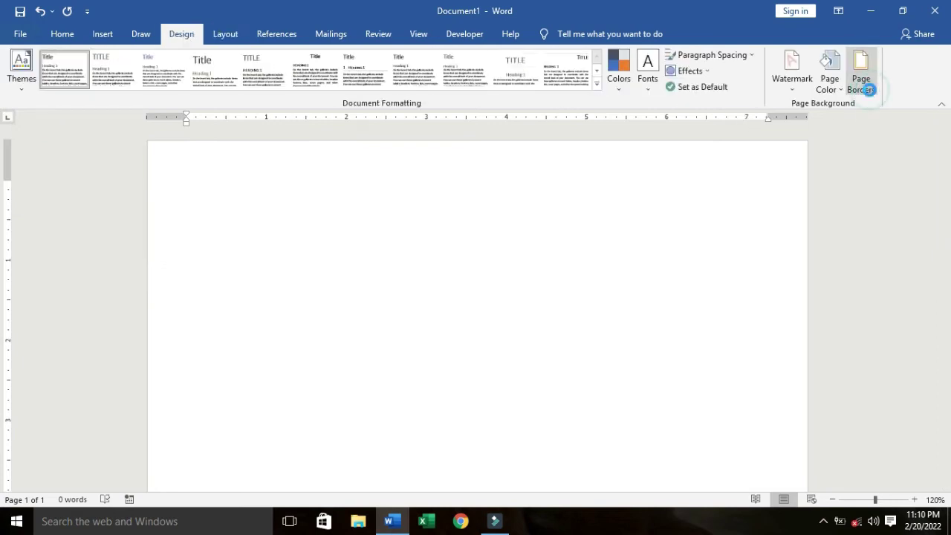
{"action": "left_click", "coordinate": [314, 205]}
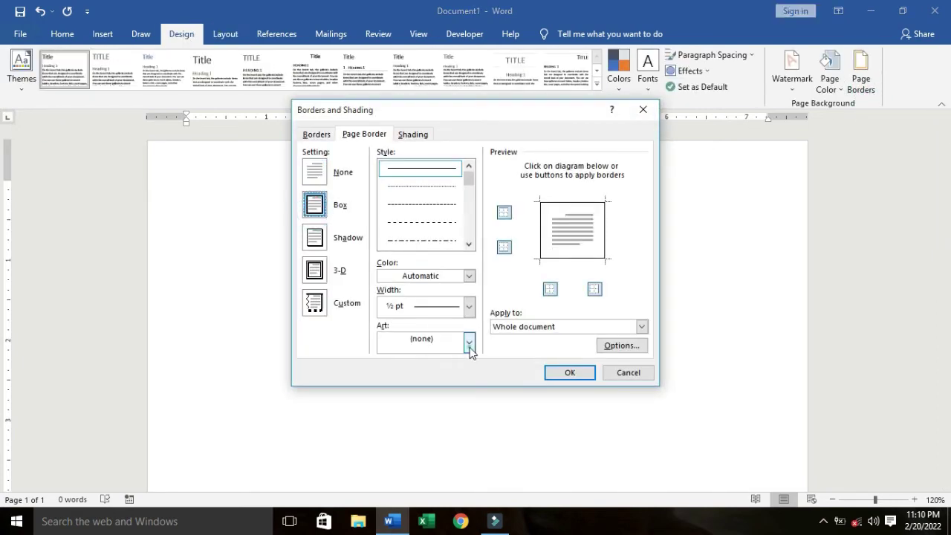
{"action": "left_click", "coordinate": [469, 343]}
{"action": "mouse_move", "coordinate": [470, 369]}
{"action": "left_mouse_down"}
{"action": "mouse_move", "coordinate": [473, 424]}
{"action": "mouse_move", "coordinate": [473, 405]}
{"action": "left_mouse_up"}
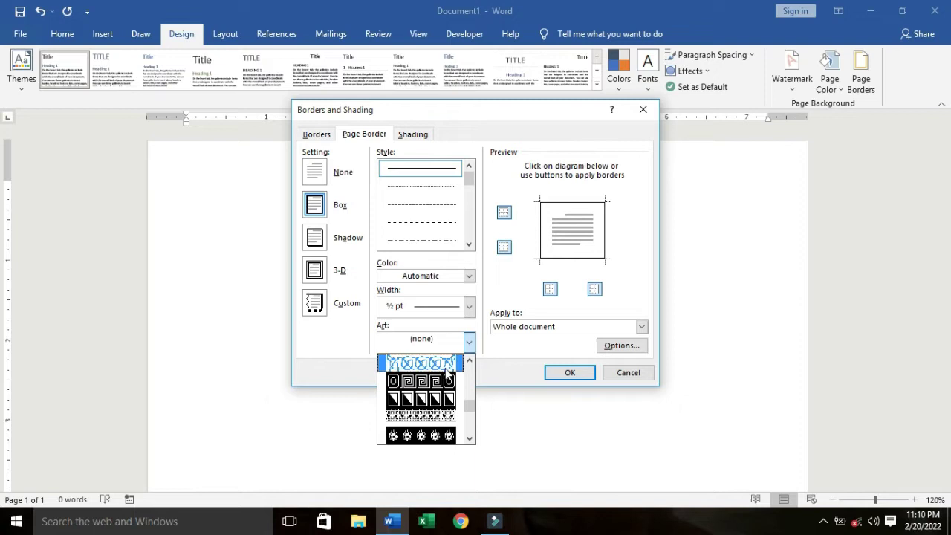
{"action": "left_click", "coordinate": [444, 364]}
{"action": "left_click", "coordinate": [569, 372]}
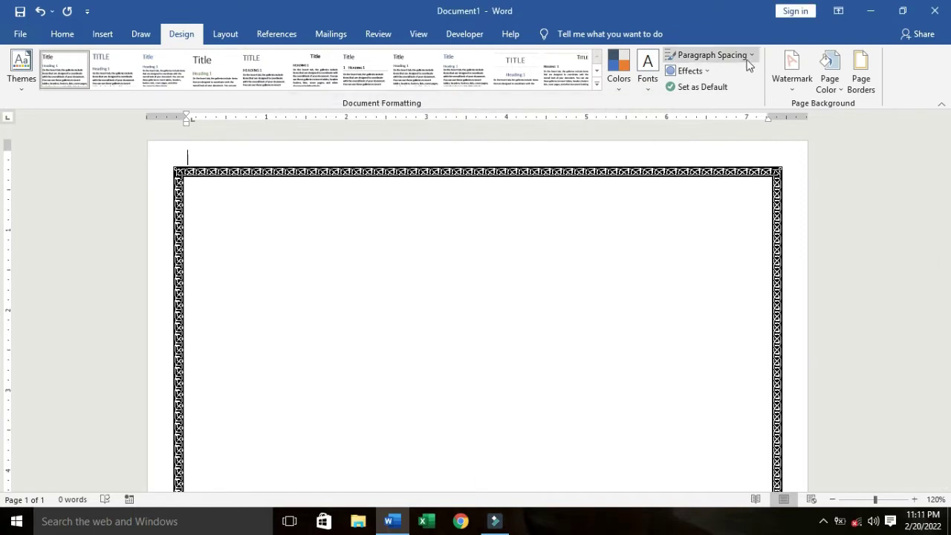
Step: Replace the border art with the black zigzag pattern at 12 pt
{"action": "left_click", "coordinate": [859, 67]}
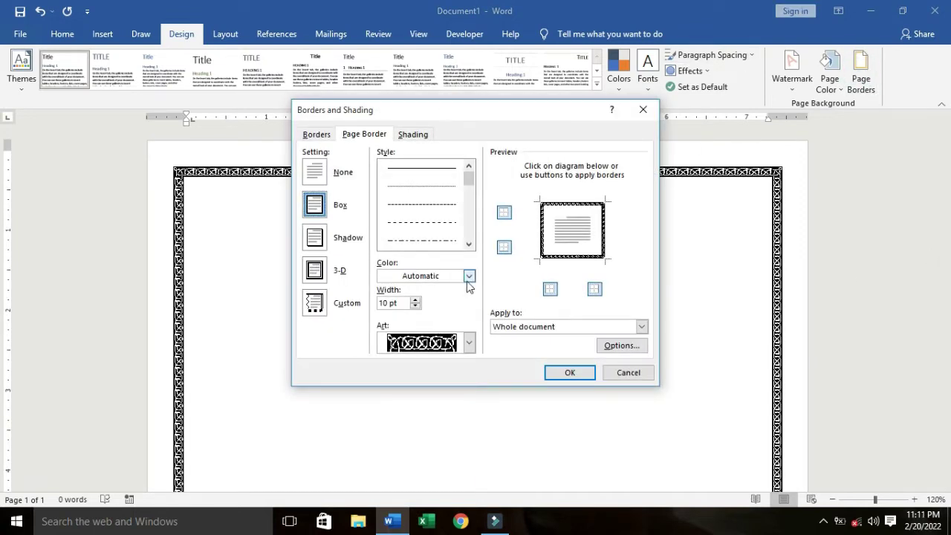
{"action": "left_click", "coordinate": [469, 342]}
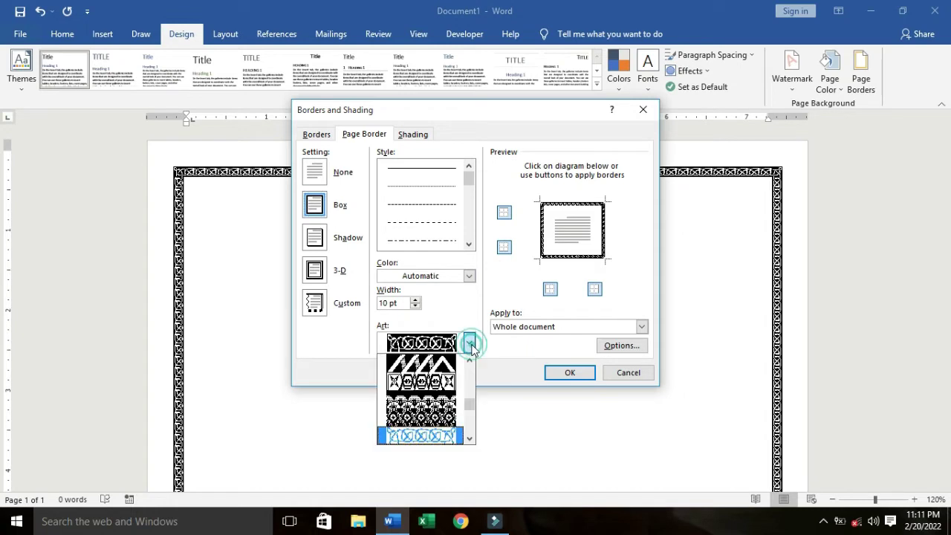
{"action": "left_click_drag", "start_coordinate": [468, 404], "coordinate": [470, 419]}
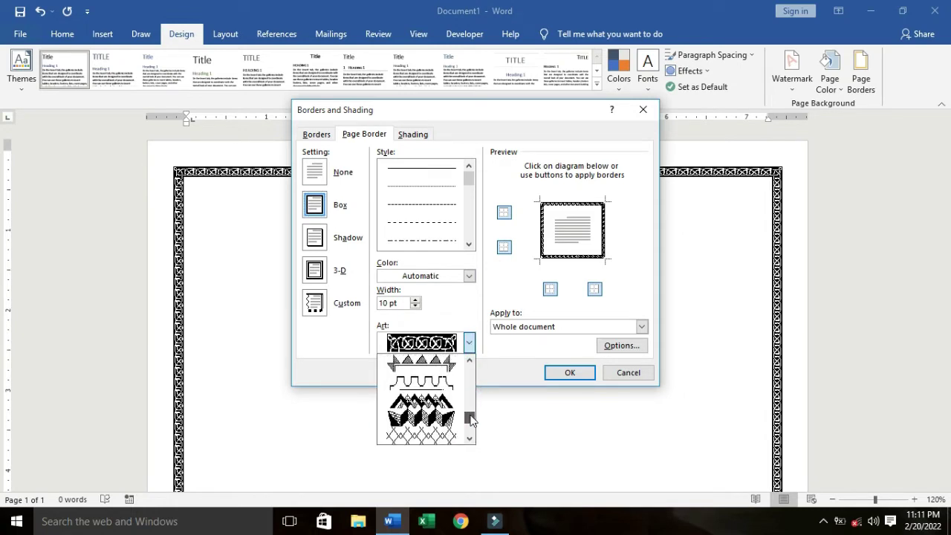
{"action": "left_click", "coordinate": [438, 380]}
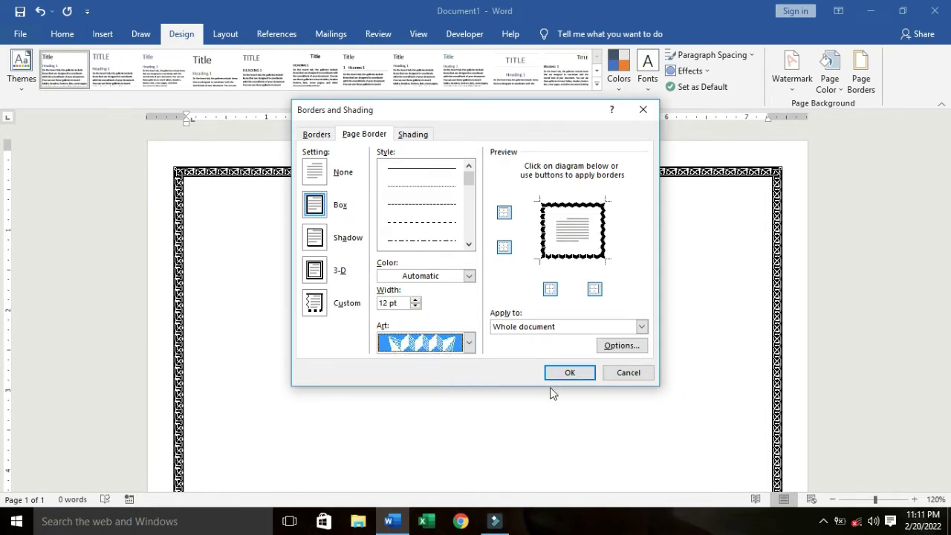
{"action": "left_click", "coordinate": [569, 373]}
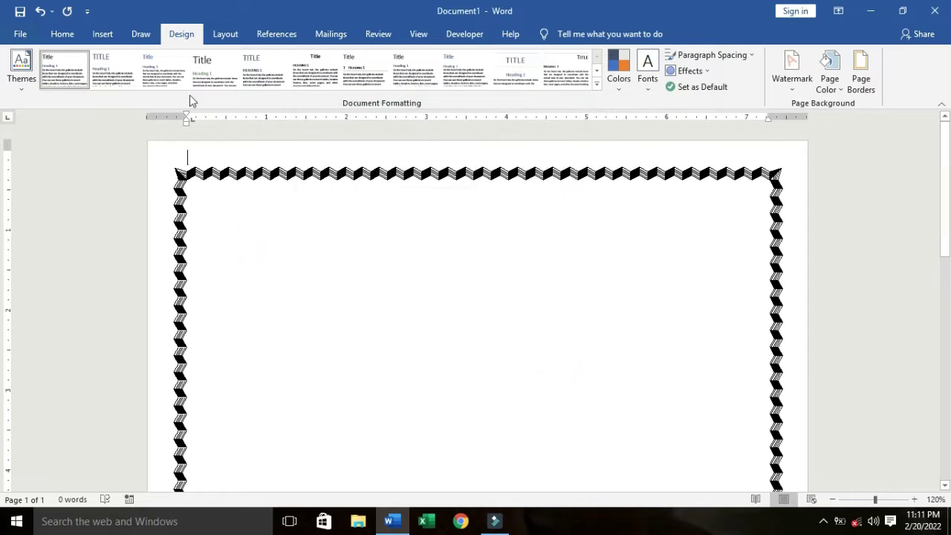
Step: Draw a rectangle near the top-left of the page
{"action": "left_click", "coordinate": [101, 34]}
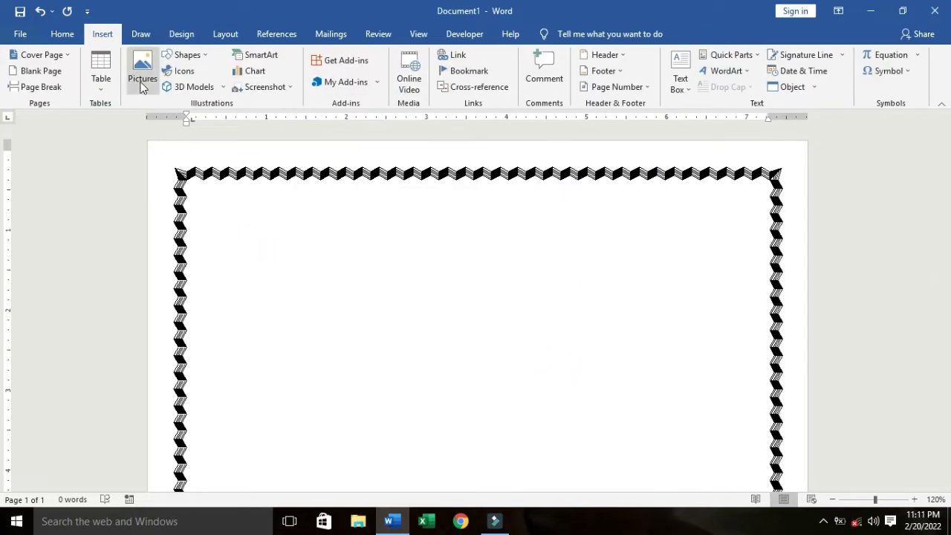
{"action": "left_click", "coordinate": [187, 54]}
{"action": "left_click", "coordinate": [214, 84]}
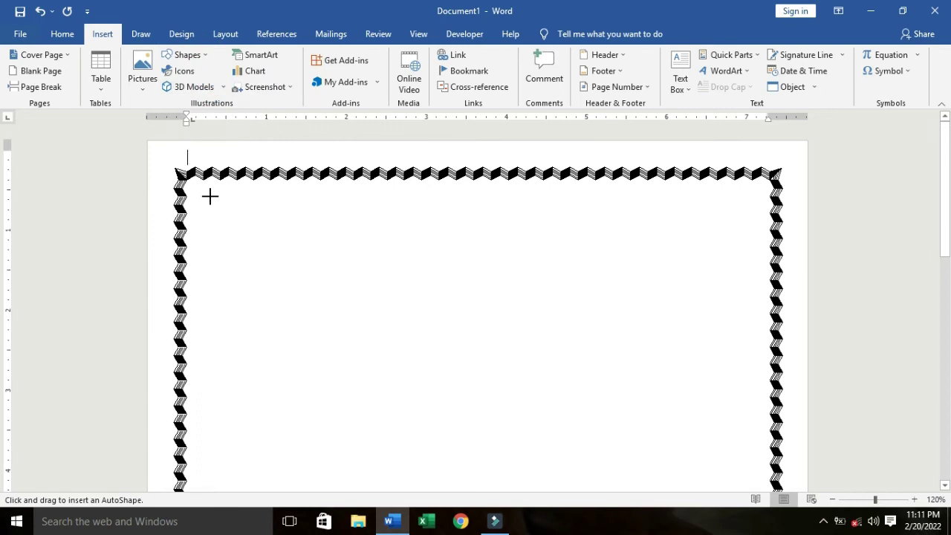
{"action": "left_click_drag", "start_coordinate": [201, 191], "coordinate": [488, 336]}
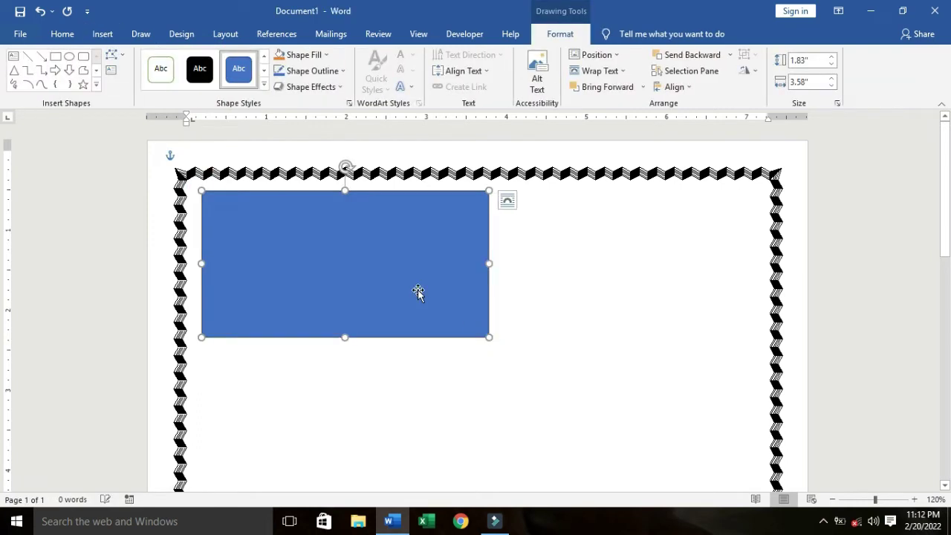
Step: Give the rectangle a gradient fill with a yellow first stop, then a blue stop
{"action": "left_click", "coordinate": [299, 54]}
{"action": "mouse_move", "coordinate": [318, 231]}
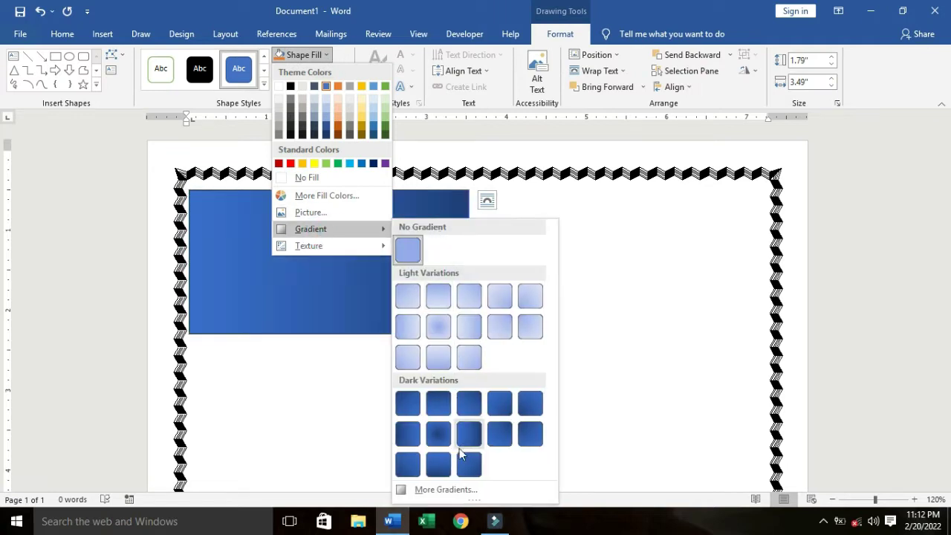
{"action": "left_click", "coordinate": [444, 489]}
{"action": "left_click", "coordinate": [782, 234]}
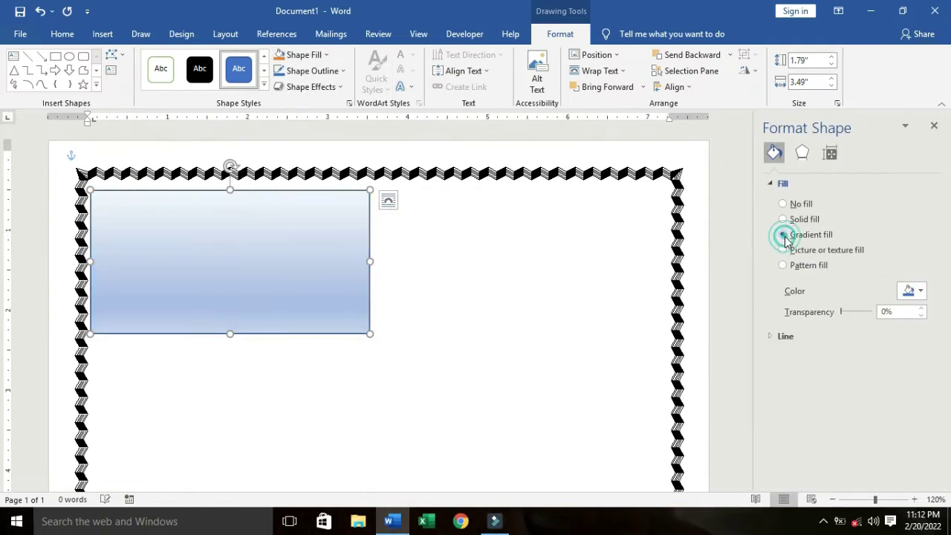
{"action": "left_click", "coordinate": [919, 416]}
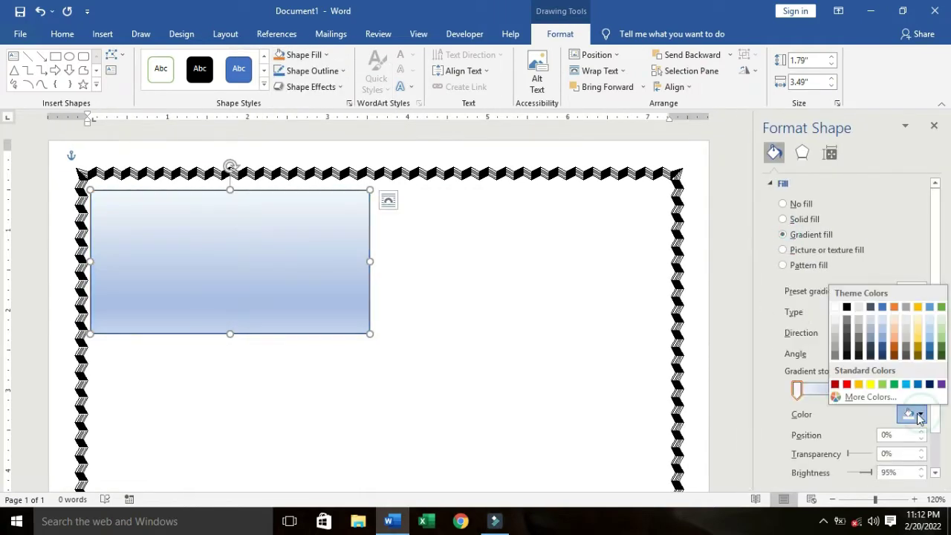
{"action": "left_click", "coordinate": [870, 384]}
{"action": "left_click_drag", "start_coordinate": [856, 394], "coordinate": [819, 390]}
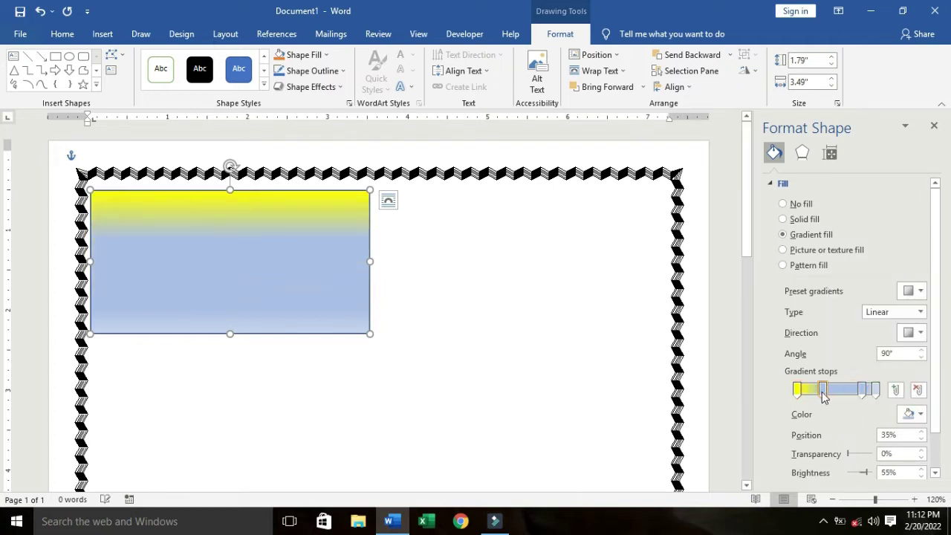
{"action": "left_click", "coordinate": [921, 414]}
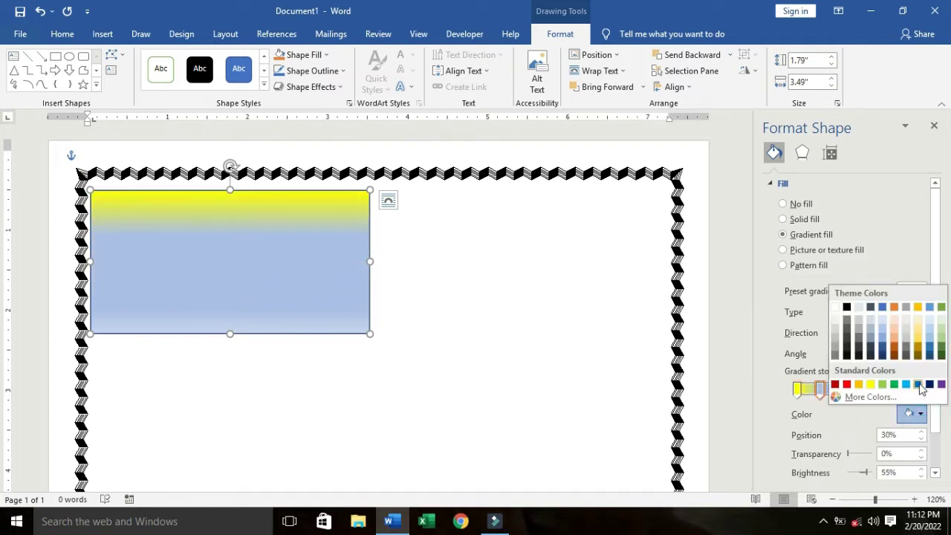
{"action": "left_click", "coordinate": [917, 384]}
Step: Color the remaining gradient stops light green at 63%, dark orange, and blue at 92%
{"action": "left_click_drag", "start_coordinate": [861, 389], "coordinate": [846, 389]}
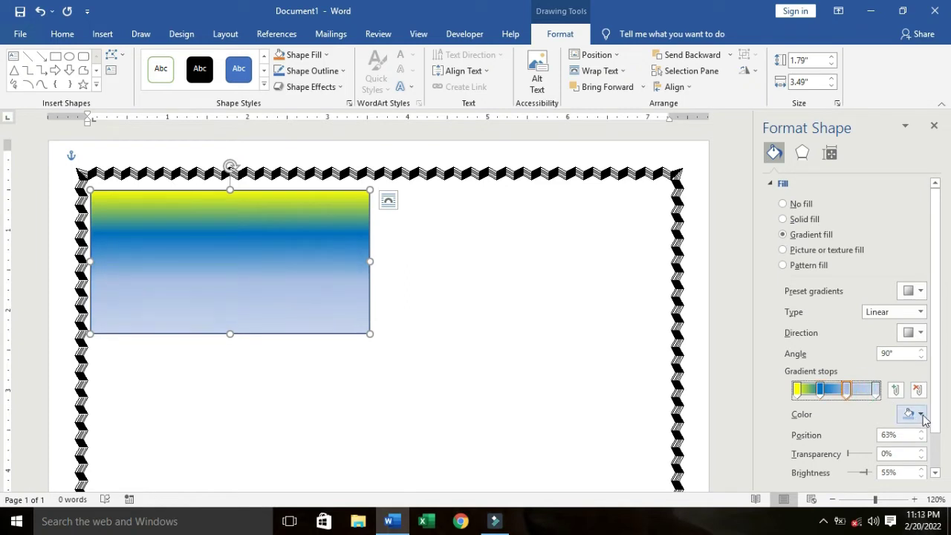
{"action": "left_click", "coordinate": [920, 414]}
{"action": "left_click", "coordinate": [882, 384]}
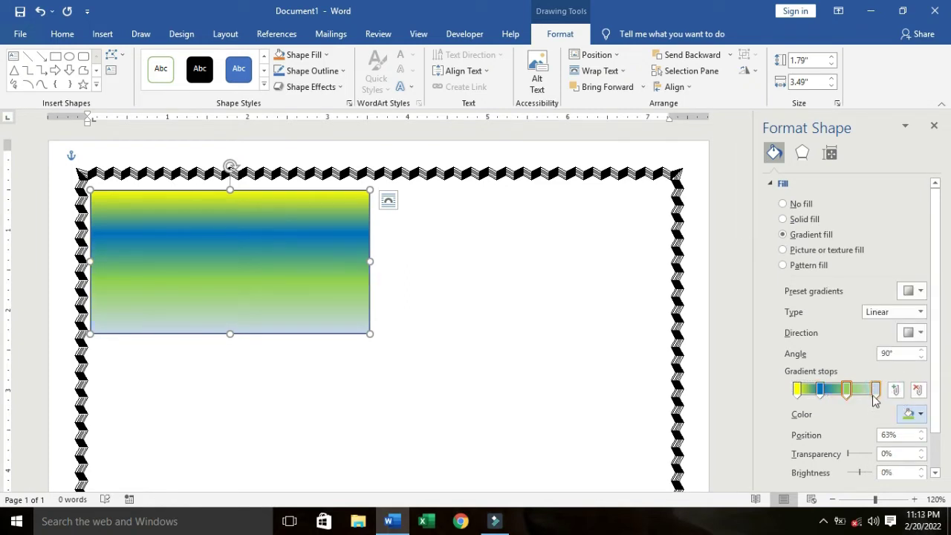
{"action": "left_click", "coordinate": [873, 394]}
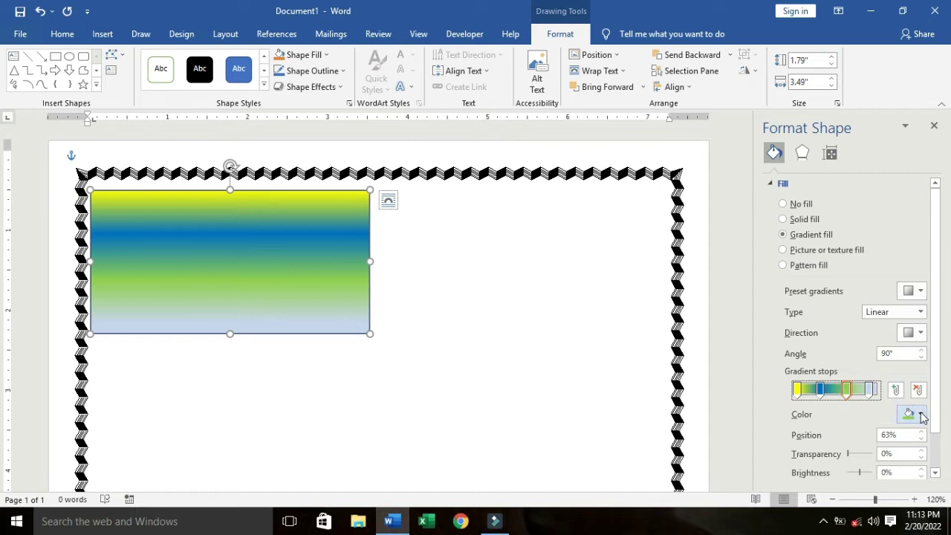
{"action": "left_click", "coordinate": [920, 414]}
{"action": "left_click", "coordinate": [897, 351]}
{"action": "left_click", "coordinate": [870, 392]}
{"action": "left_click", "coordinate": [920, 413]}
{"action": "left_click", "coordinate": [918, 385]}
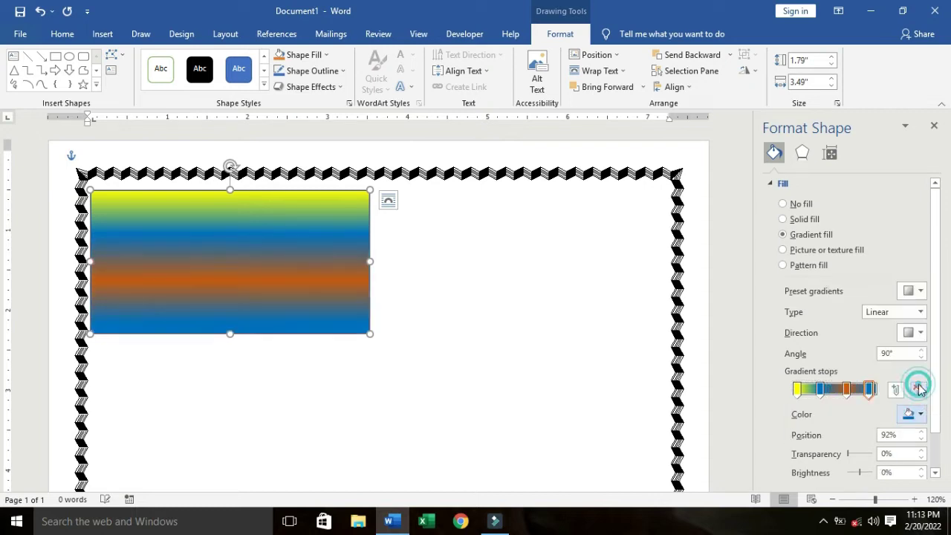
Step: Set the gradient angle to 60° and lighten the stops to 70% and 10% brightness
{"action": "left_click", "coordinate": [920, 357]}
{"action": "left_click", "coordinate": [921, 357]}
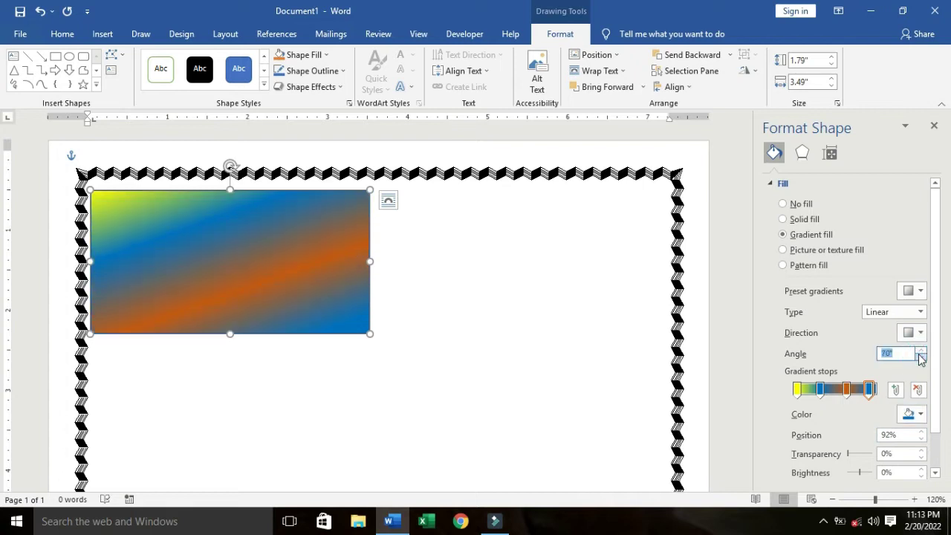
{"action": "left_click", "coordinate": [920, 357]}
{"action": "left_click_drag", "start_coordinate": [860, 474], "coordinate": [869, 476]}
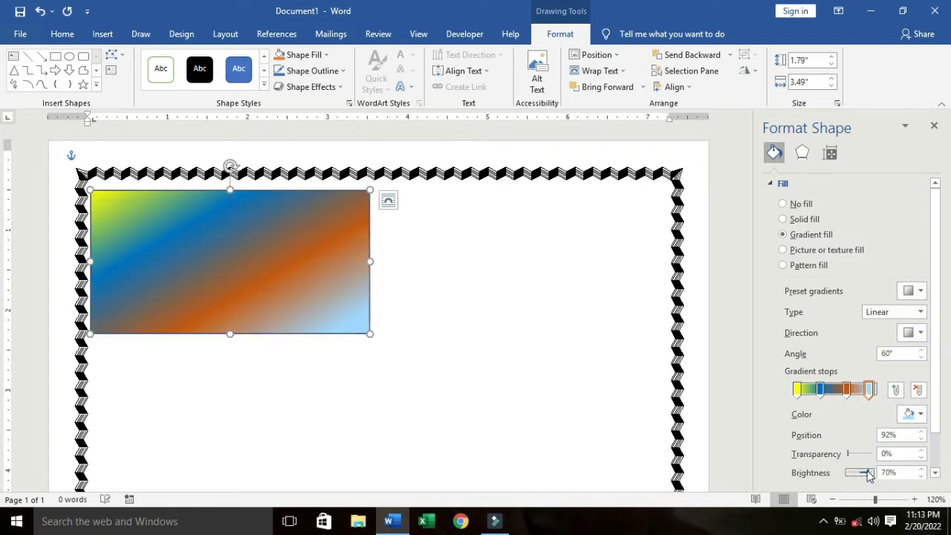
{"action": "left_click", "coordinate": [846, 389]}
{"action": "mouse_move", "coordinate": [855, 474]}
{"action": "left_mouse_down"}
{"action": "mouse_move", "coordinate": [866, 475]}
{"action": "mouse_move", "coordinate": [851, 454]}
{"action": "mouse_move", "coordinate": [867, 473]}
{"action": "left_mouse_up"}
{"action": "left_click", "coordinate": [820, 389]}
{"action": "left_click", "coordinate": [796, 390]}
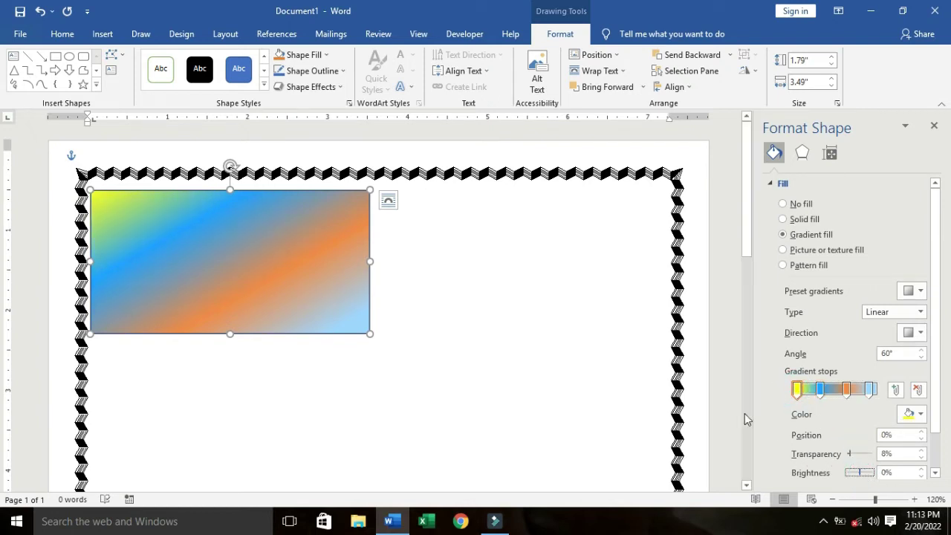
{"action": "scroll", "coordinate": [940, 323], "scroll_direction": "down", "scroll_amount": 1}
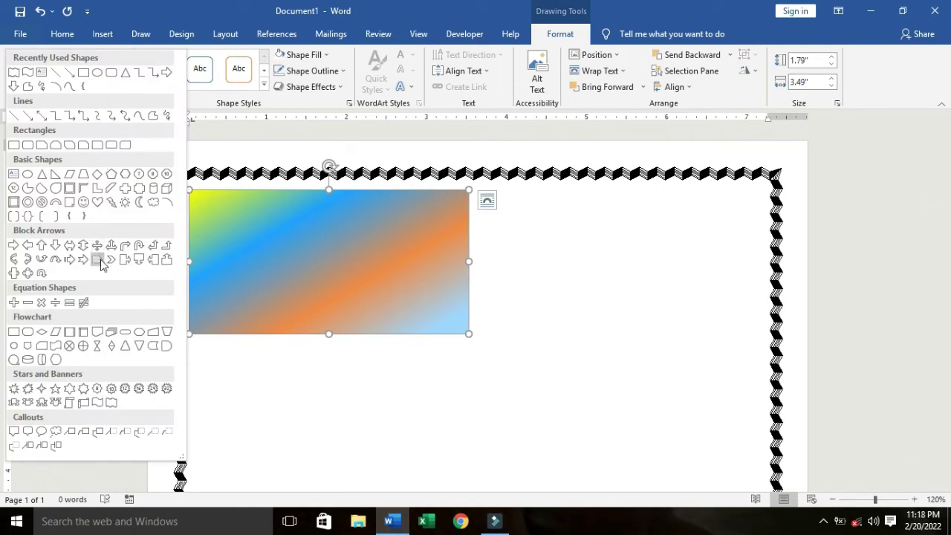
Step: Draw a pentagon arrow filling the gradient rectangle and remove its outline
{"action": "left_click", "coordinate": [97, 259]}
{"action": "left_click_drag", "start_coordinate": [191, 200], "coordinate": [416, 319]}
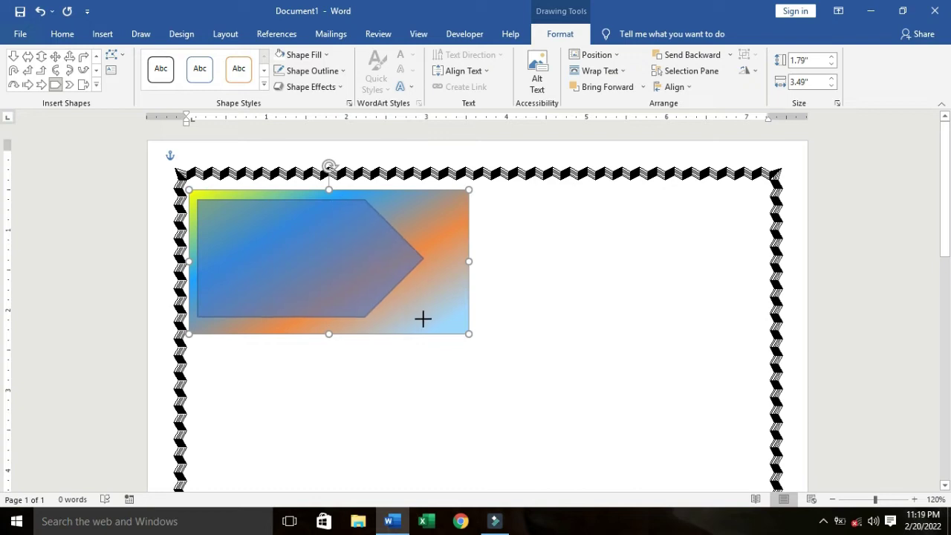
{"action": "left_click_drag", "start_coordinate": [416, 259], "coordinate": [437, 264]}
{"action": "left_click_drag", "start_coordinate": [313, 318], "coordinate": [312, 328]}
{"action": "left_click_drag", "start_coordinate": [313, 199], "coordinate": [314, 194]}
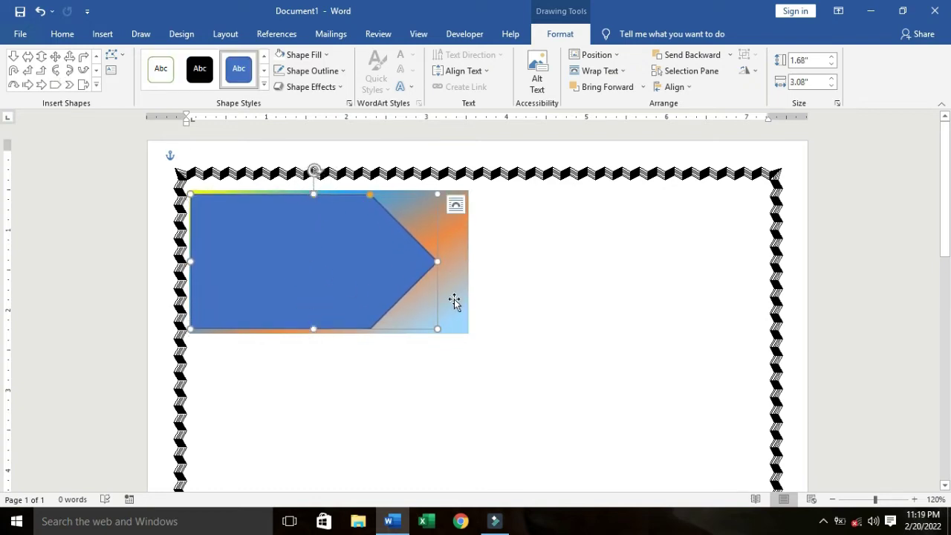
{"action": "left_click", "coordinate": [97, 87]}
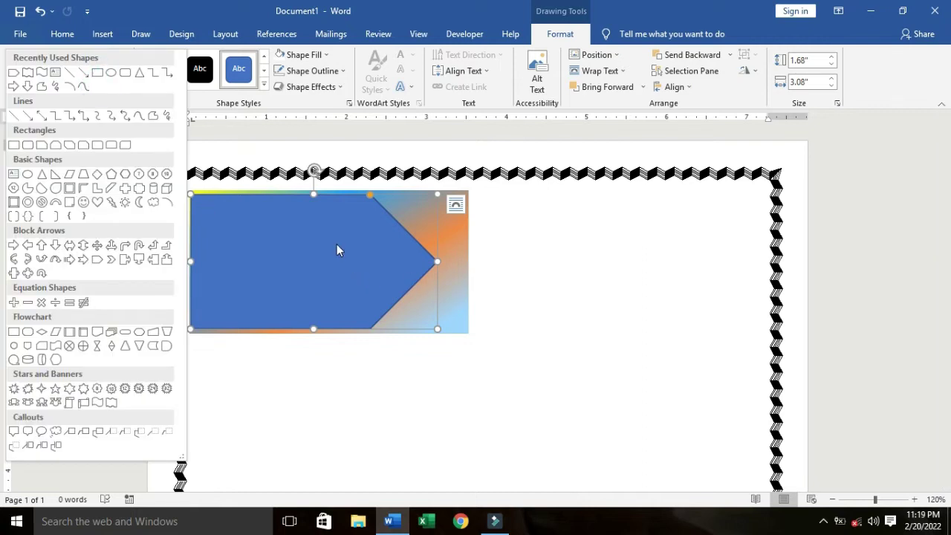
{"action": "left_click", "coordinate": [97, 73]}
{"action": "left_click", "coordinate": [312, 70]}
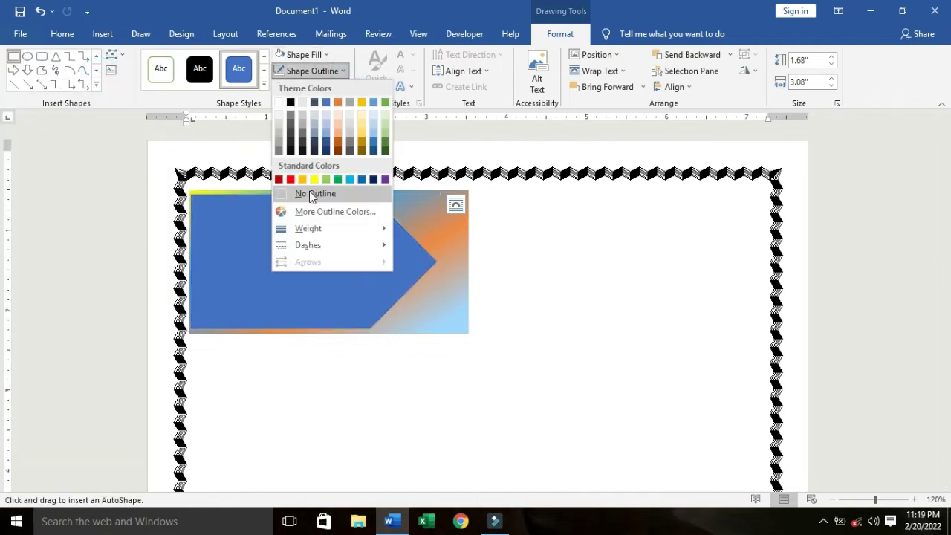
{"action": "left_click", "coordinate": [315, 194]}
Step: Draw an outline-free rounded rectangle inside the arrow label, sized to fit
{"action": "left_click", "coordinate": [41, 57]}
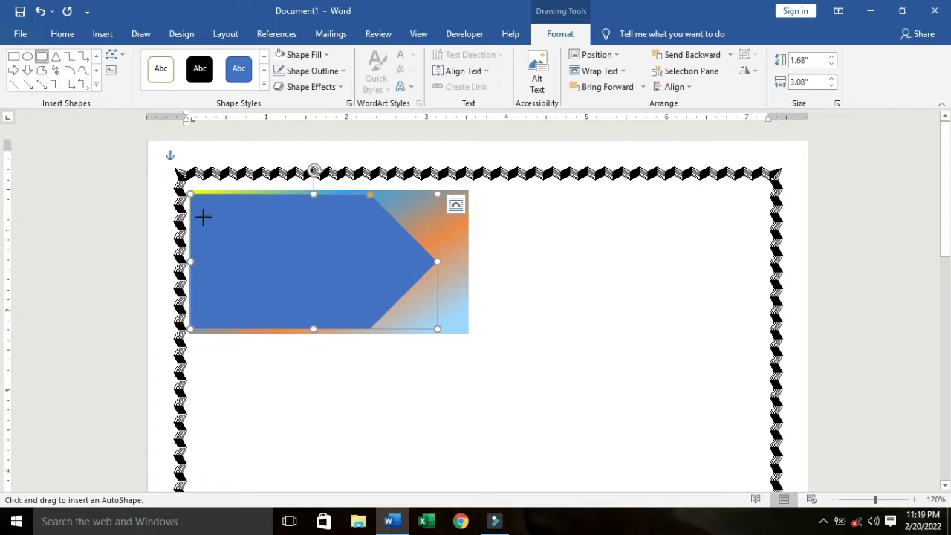
{"action": "left_click_drag", "start_coordinate": [193, 201], "coordinate": [386, 323]}
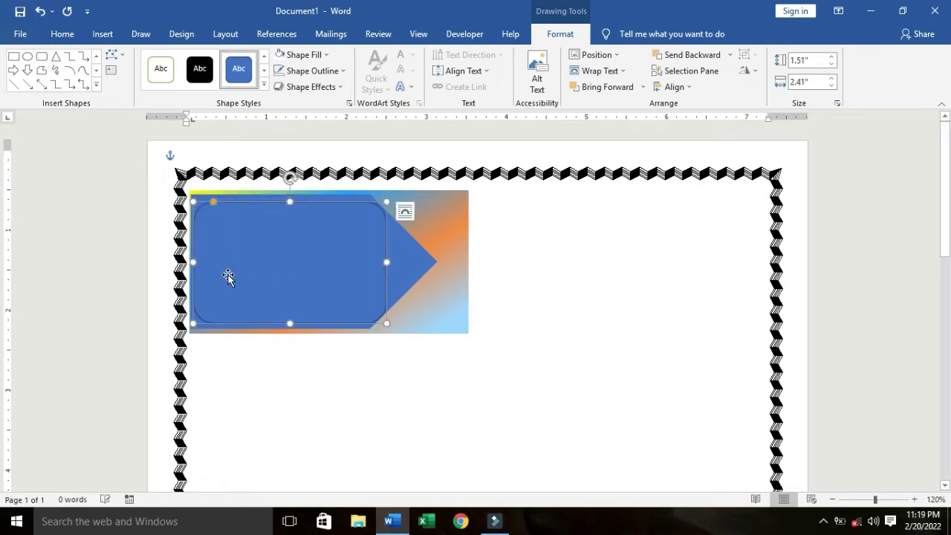
{"action": "left_click_drag", "start_coordinate": [290, 324], "coordinate": [290, 329]}
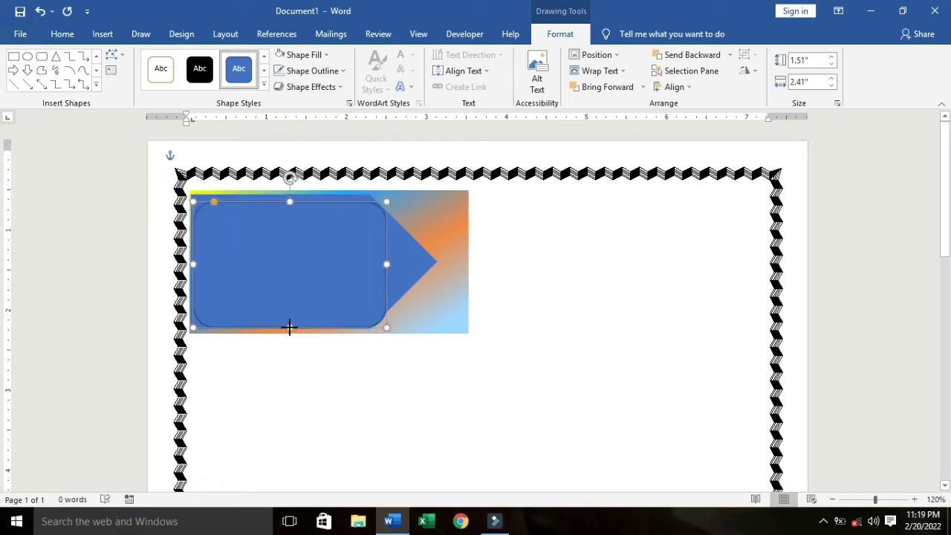
{"action": "left_click_drag", "start_coordinate": [290, 202], "coordinate": [289, 193]}
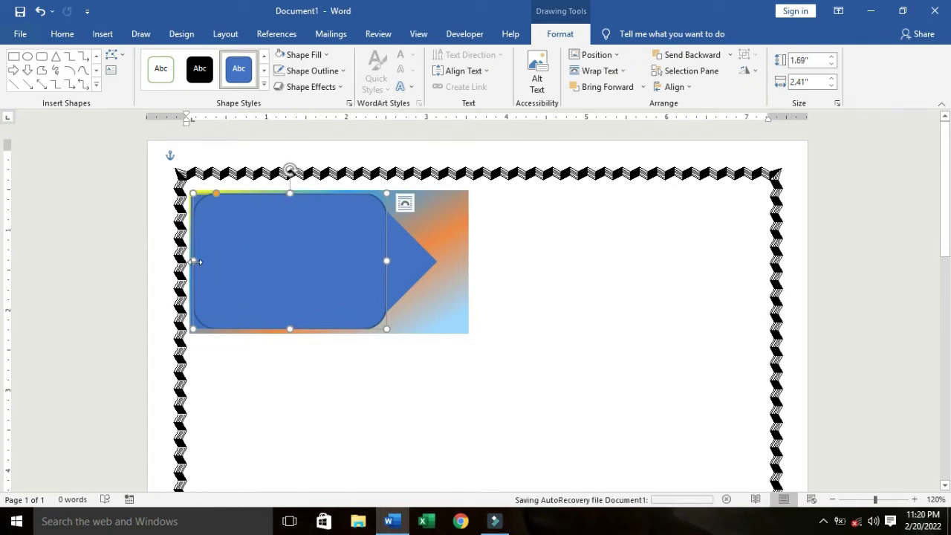
{"action": "left_click", "coordinate": [327, 58]}
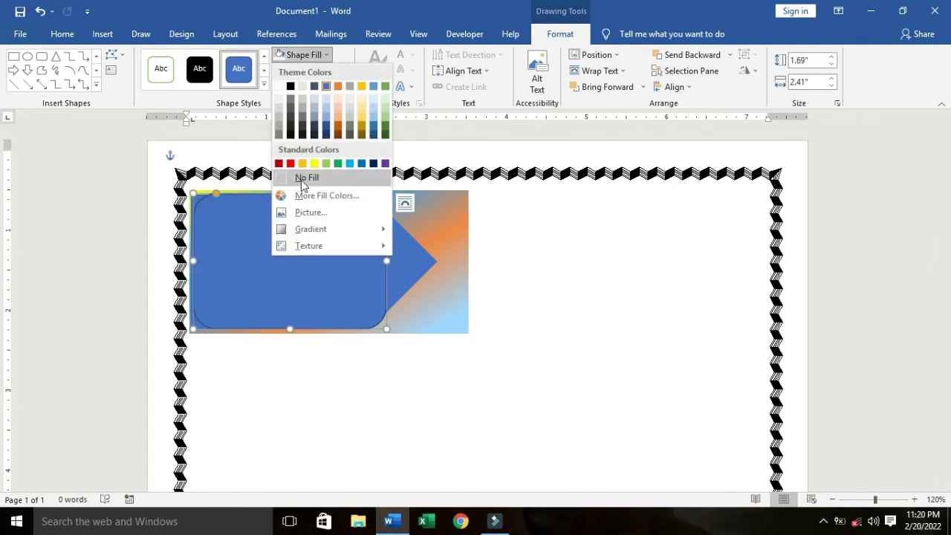
{"action": "left_click", "coordinate": [300, 292]}
{"action": "left_click", "coordinate": [343, 72]}
{"action": "left_click", "coordinate": [305, 191]}
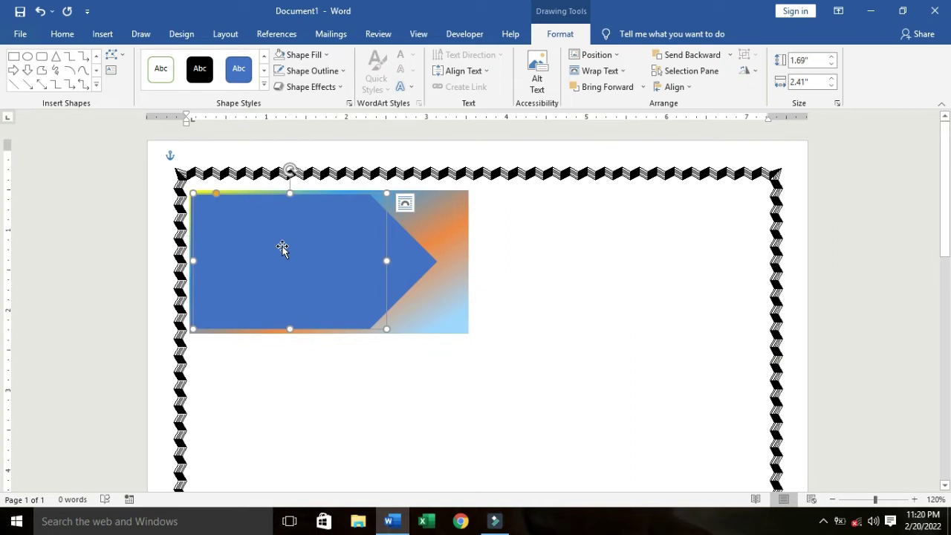
{"action": "left_click_drag", "start_coordinate": [193, 260], "coordinate": [190, 260]}
Step: Group the rounded rectangle with the gradient arrow and fill the inner shape white
{"action": "left_click", "coordinate": [458, 258], "text": "shift"}
{"action": "left_click", "coordinate": [754, 58]}
{"action": "left_click", "coordinate": [762, 69]}
{"action": "left_click", "coordinate": [295, 271]}
{"action": "left_click", "coordinate": [326, 55]}
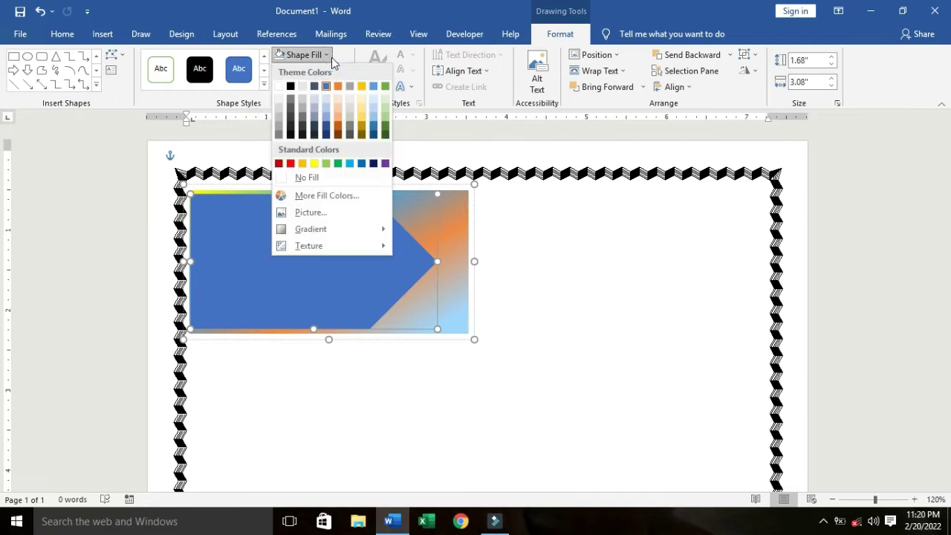
{"action": "left_click", "coordinate": [287, 87]}
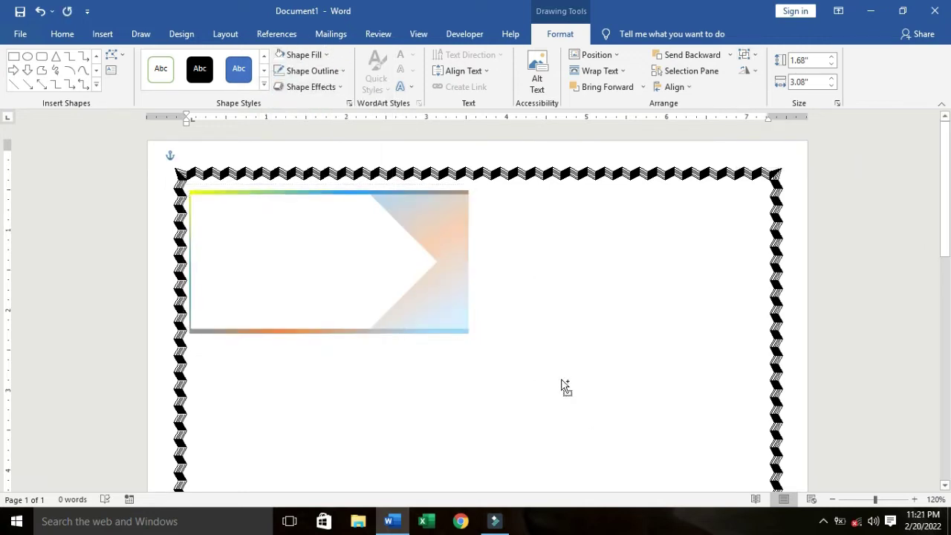
Step: Group the label shapes and add left-aligned size-10 text inside them
{"action": "left_click", "coordinate": [38, 11]}
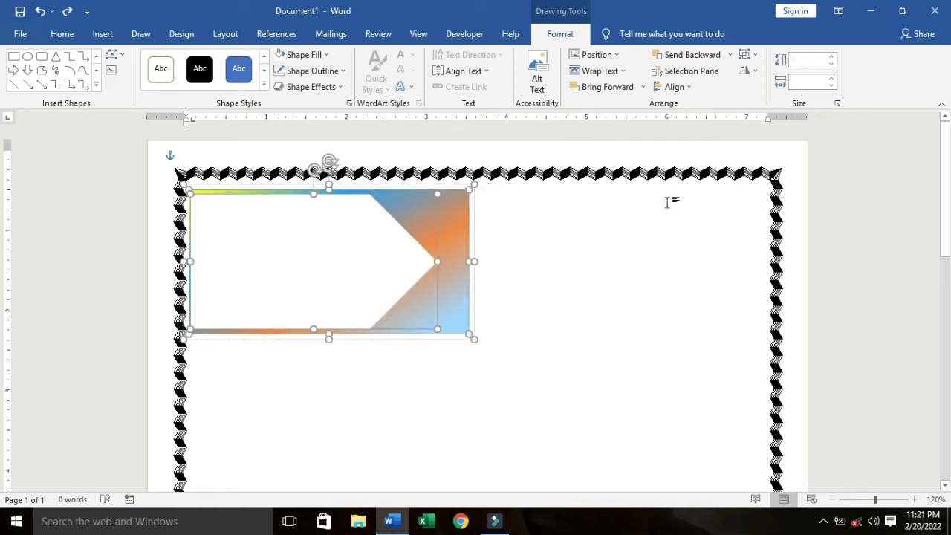
{"action": "left_click", "coordinate": [744, 54]}
{"action": "left_click", "coordinate": [761, 68]}
{"action": "right_click", "coordinate": [319, 260]}
{"action": "left_click", "coordinate": [350, 305]}
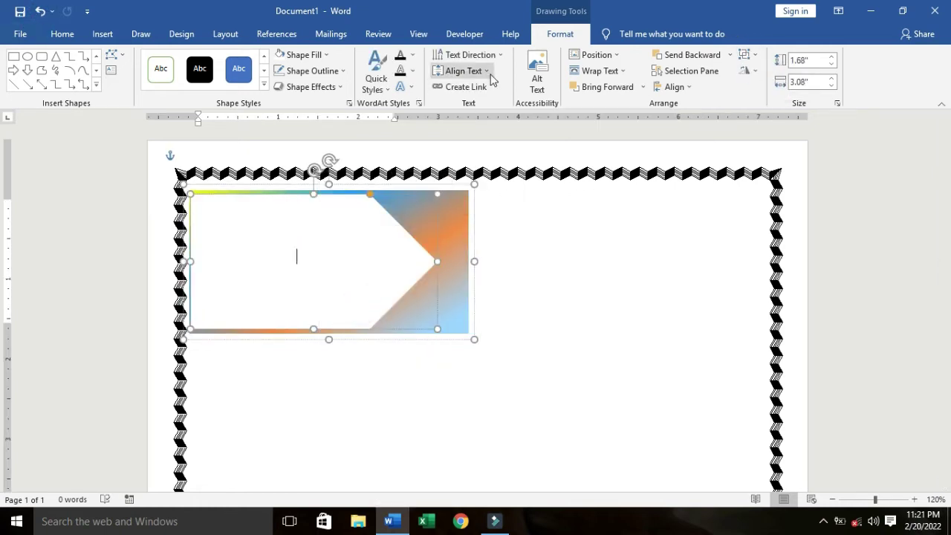
{"action": "left_click", "coordinate": [62, 35]}
{"action": "left_click", "coordinate": [274, 81]}
{"action": "left_click", "coordinate": [197, 59]}
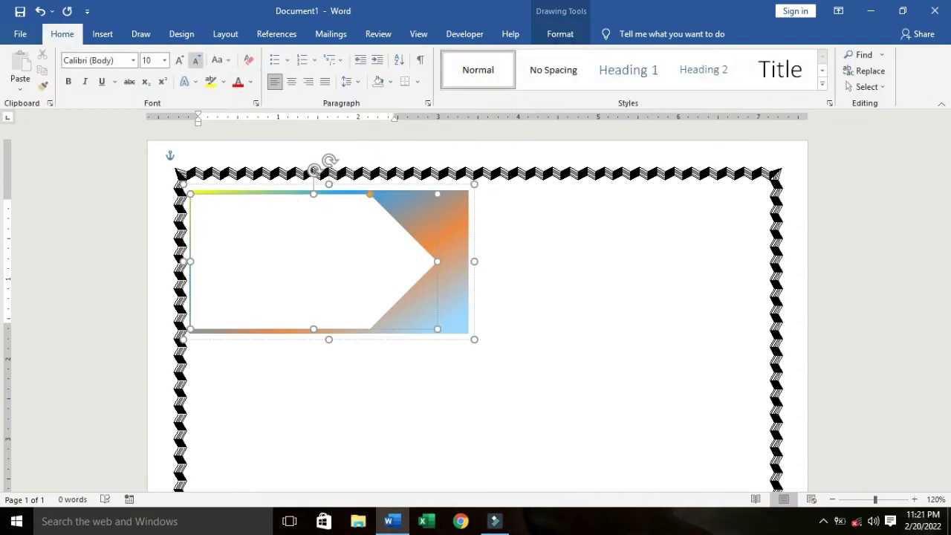
Step: Type dotted NAME, ADDRESS, CLASS…ROLL.NO, SUBJECT and SCHOOL NAME lines
{"action": "type", "text": "The"}
{"action": "key", "text": "BackSpace"}
{"action": "key", "text": "BackSpace"}
{"action": "key", "text": "BackSpace"}
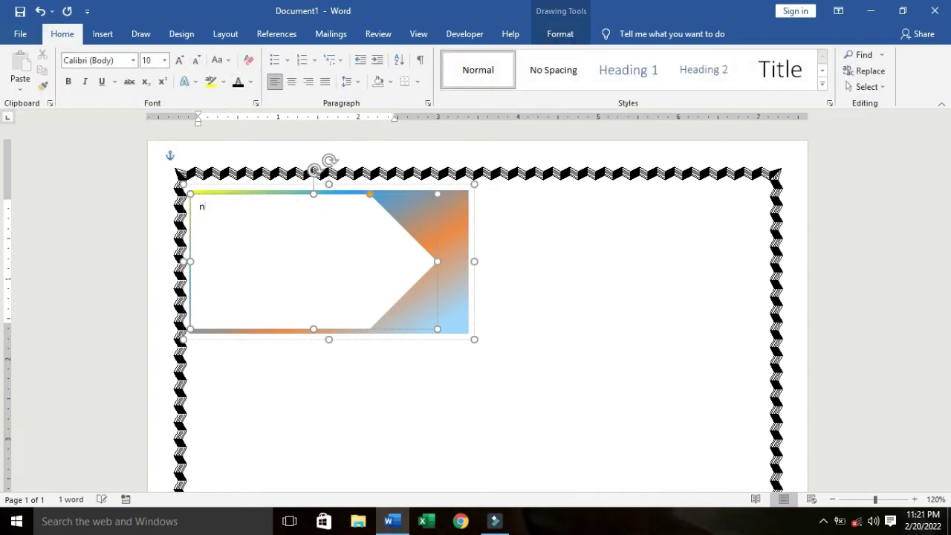
{"action": "type", "text": "NAM"}
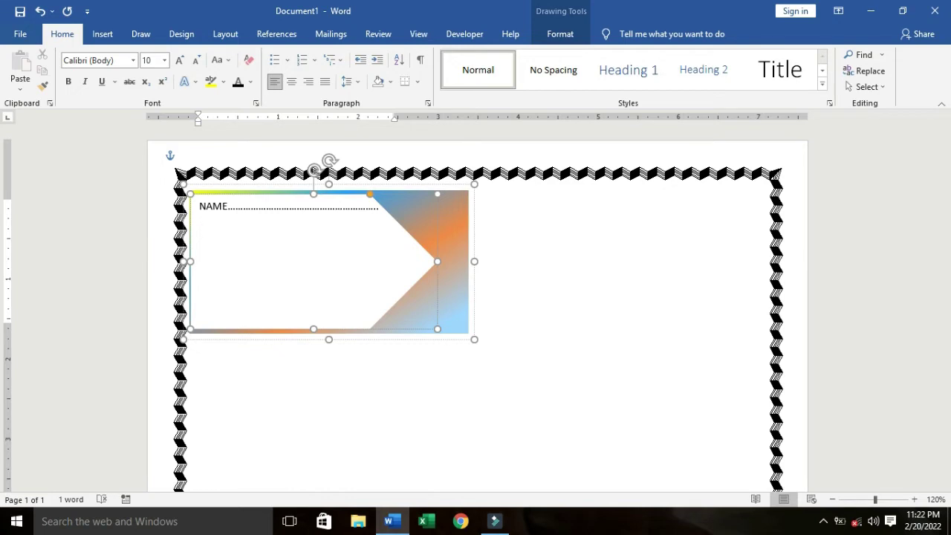
{"action": "key", "text": "Return"}
{"action": "type", "text": "ADD"}
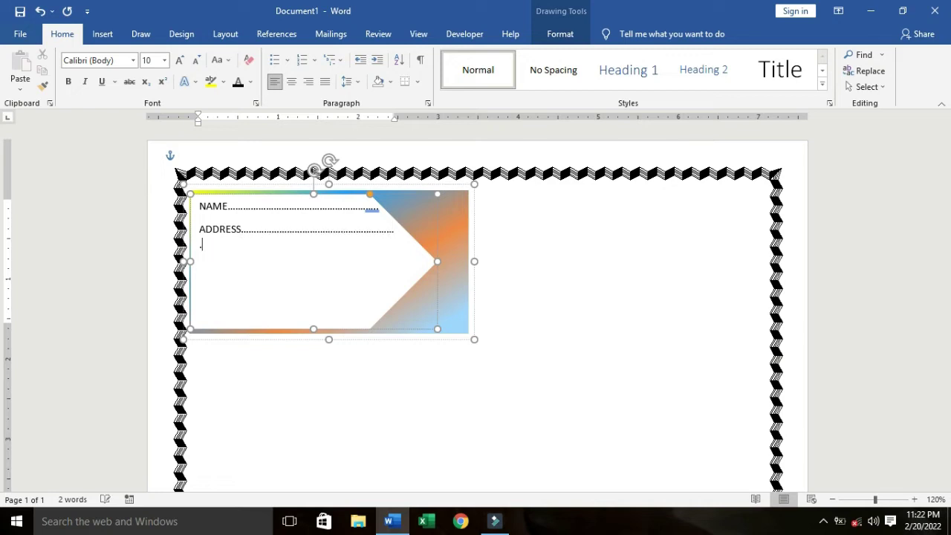
{"action": "key", "text": "Return"}
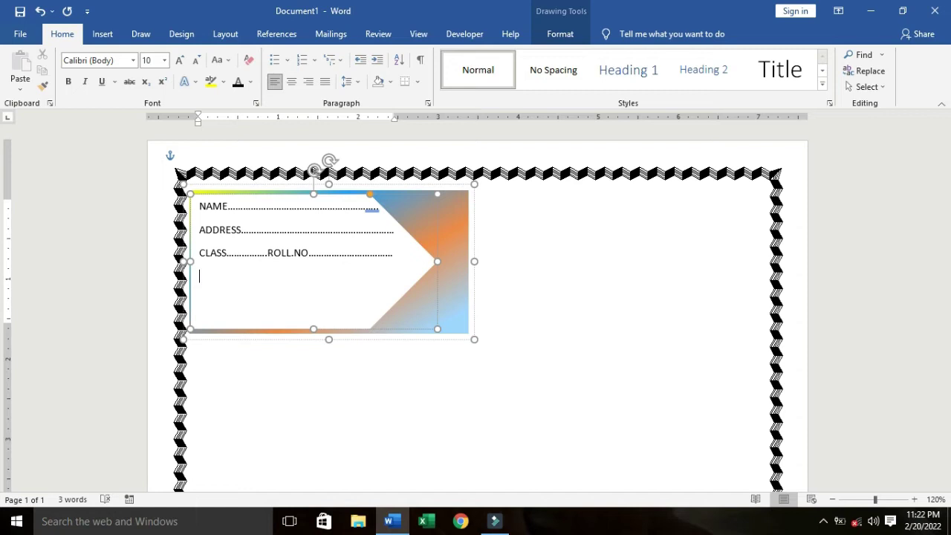
{"action": "key", "text": "Return"}
{"action": "type", "text": "SUBJECT.."}
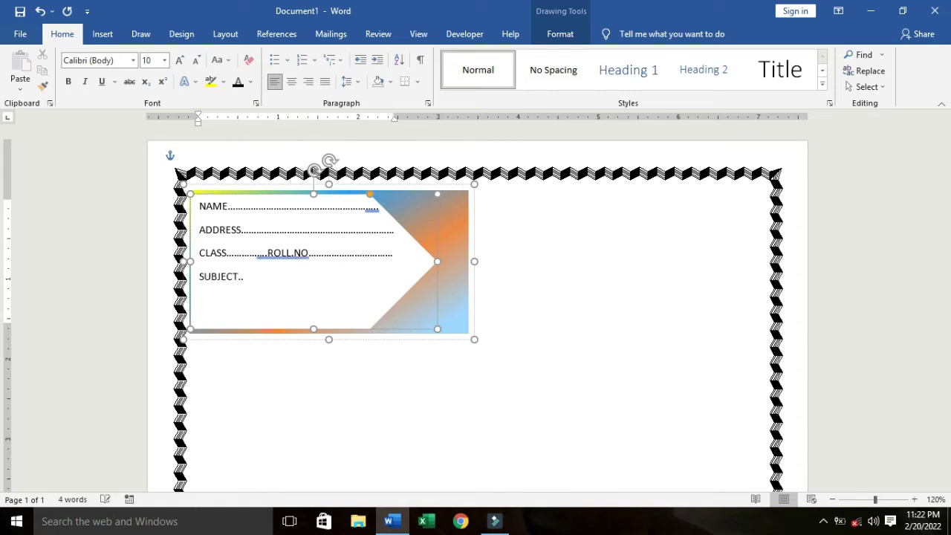
{"action": "type", "text": "."}
{"action": "key", "text": "BackSpace"}
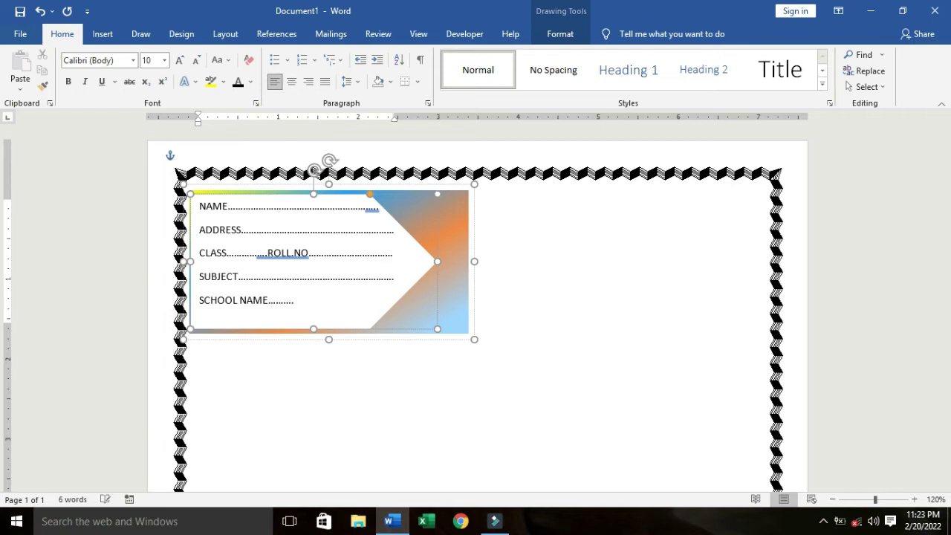
{"action": "type", "text": "................................................."}
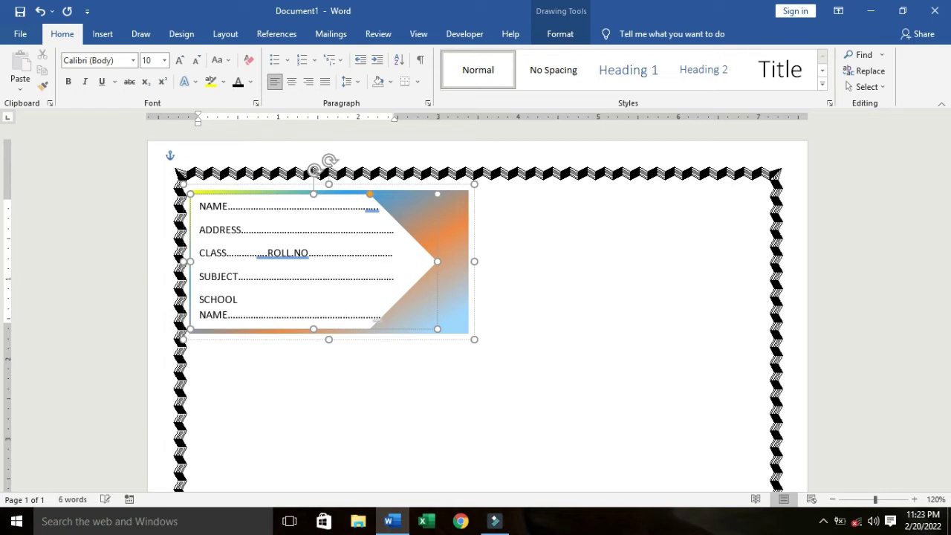
{"action": "key", "text": "BackSpace"}
{"action": "key", "text": "BackSpace"}
{"action": "key", "text": "BackSpace"}
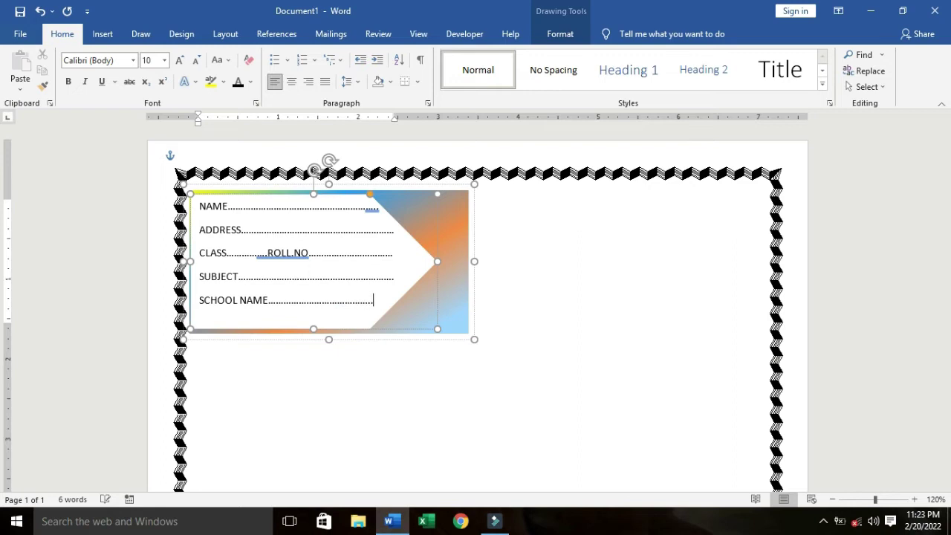
{"action": "type", "text": "......."}
Step: Duplicate the label to its right and below, then zoom to see the page
{"action": "left_click", "coordinate": [102, 33]}
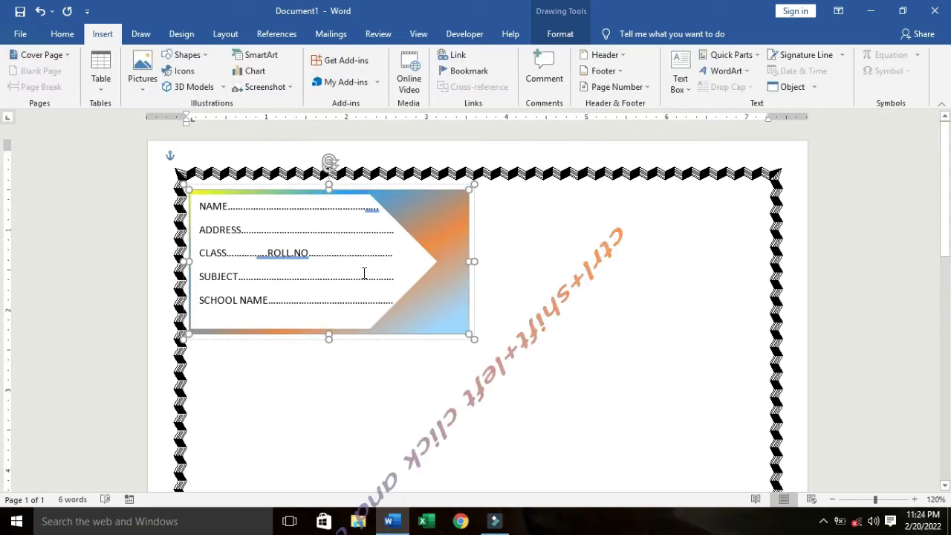
{"action": "left_click_drag", "start_coordinate": [364, 273], "coordinate": [649, 300], "text": "ctrl+shift"}
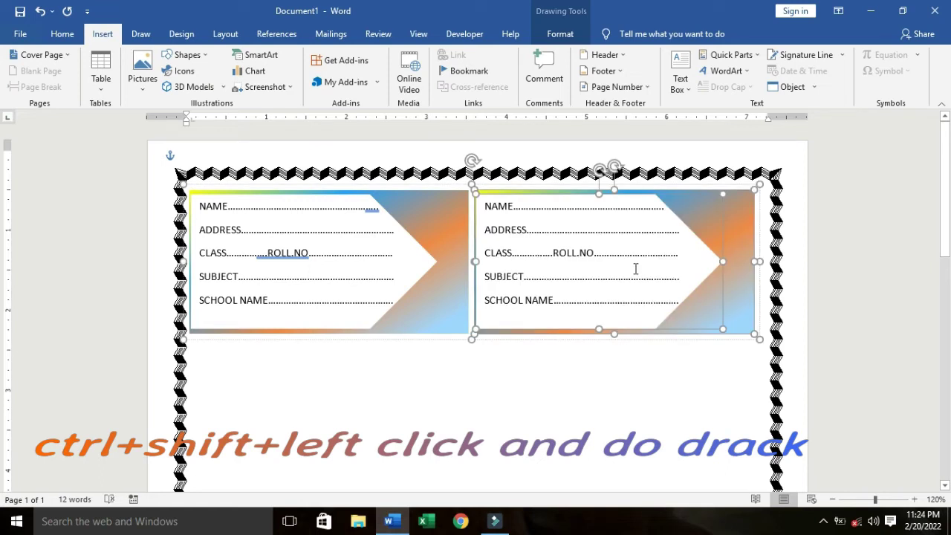
{"action": "mouse_move", "coordinate": [624, 250]}
{"action": "left_mouse_down", "text": "ctrl+shift"}
{"action": "mouse_move", "coordinate": [654, 399]}
{"action": "mouse_move", "coordinate": [367, 398]}
{"action": "left_mouse_up", "text": "ctrl+shift"}
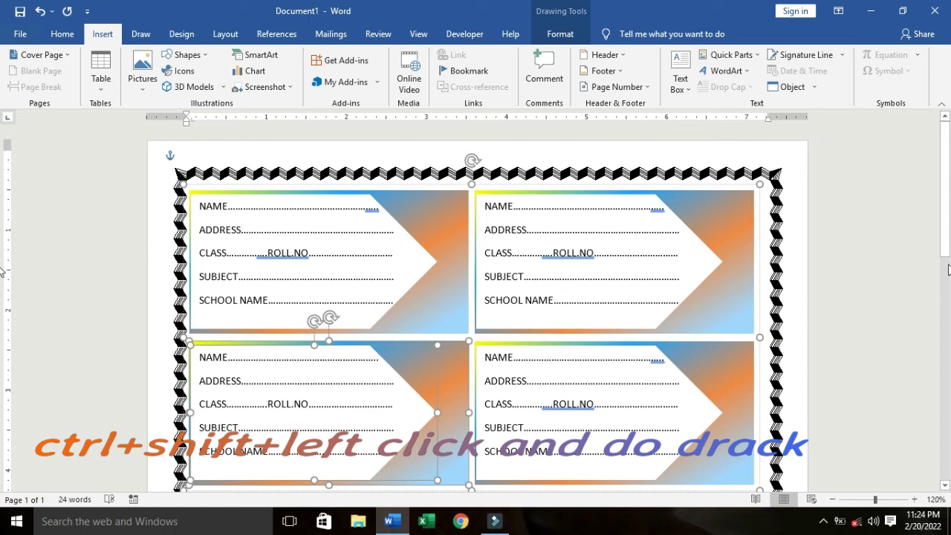
{"action": "left_click", "coordinate": [832, 499]}
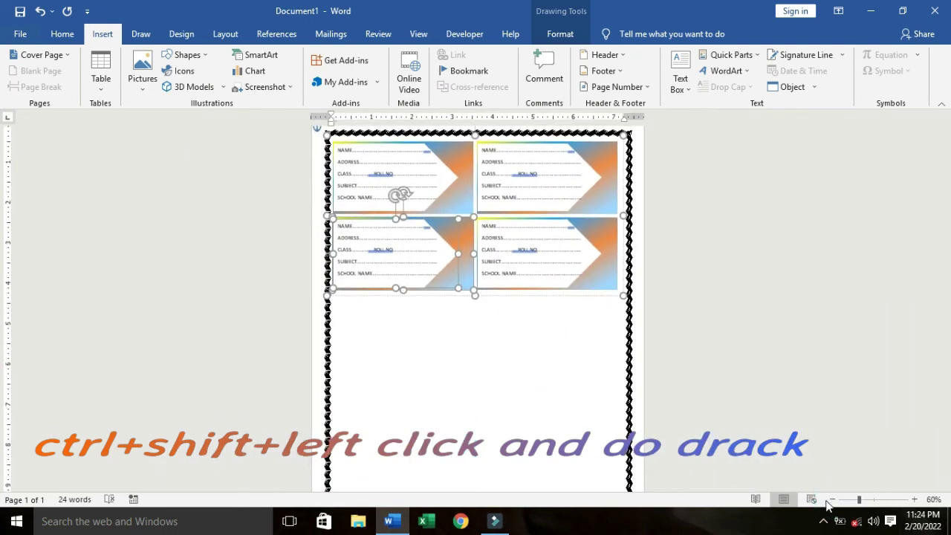
{"action": "left_click", "coordinate": [832, 499]}
{"action": "left_click", "coordinate": [832, 499]}
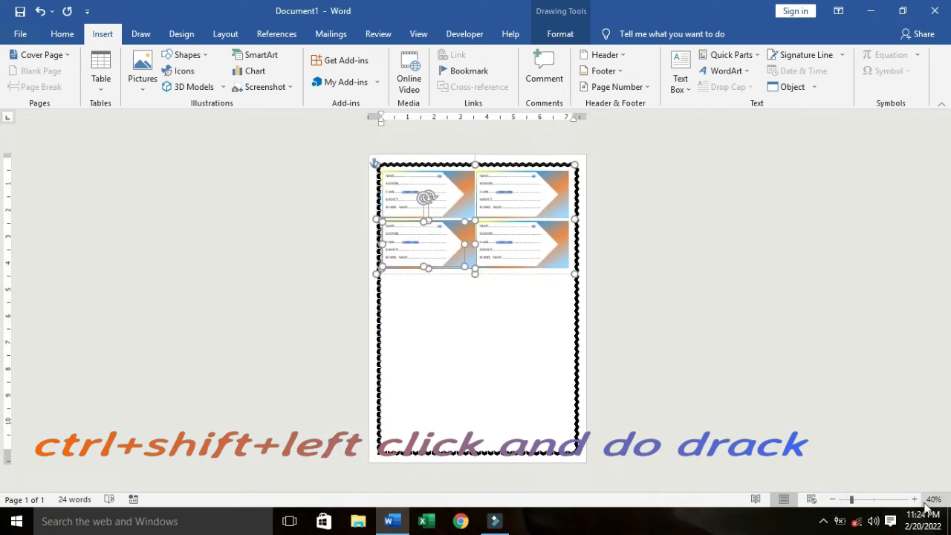
{"action": "left_click", "coordinate": [914, 500]}
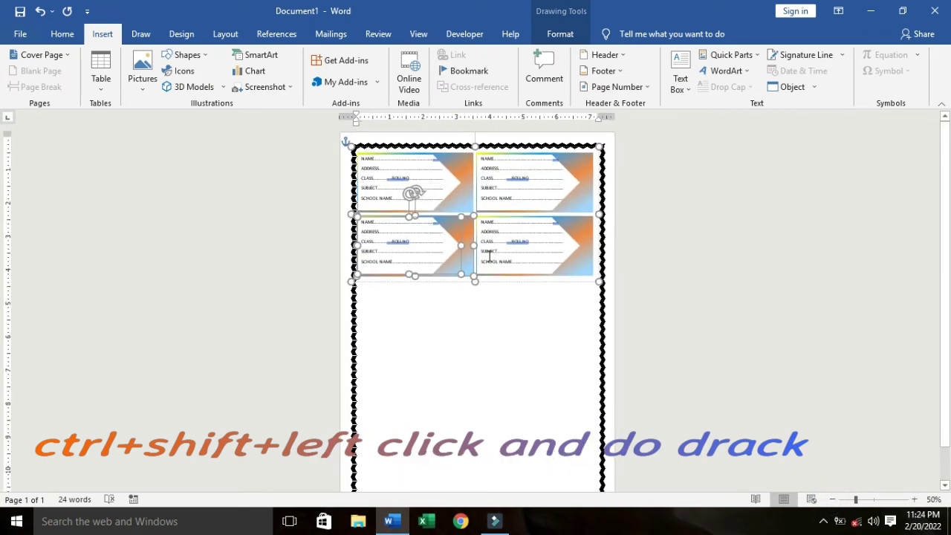
Step: Copy labels into rows three to five to complete the two-column grid
{"action": "left_click_drag", "start_coordinate": [455, 266], "coordinate": [463, 331]}
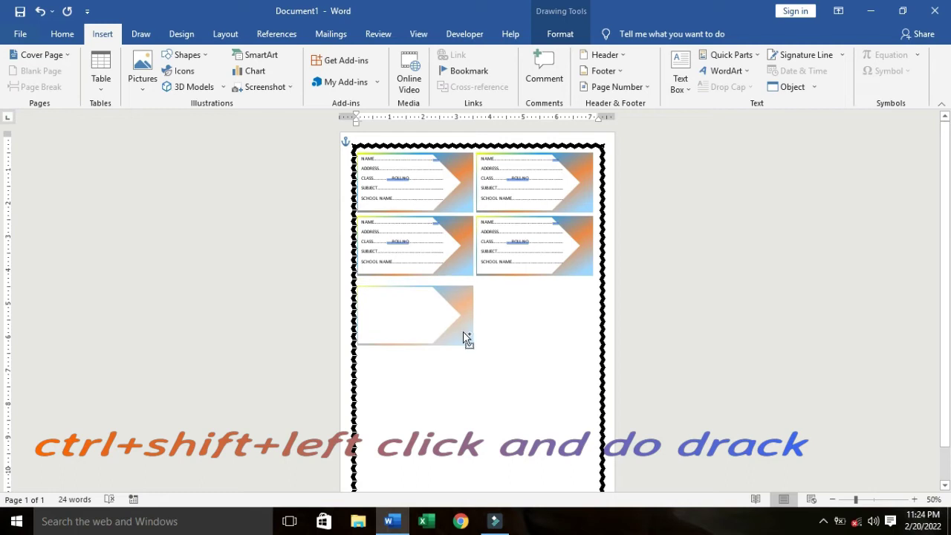
{"action": "mouse_move", "coordinate": [429, 299]}
{"action": "left_mouse_down"}
{"action": "mouse_move", "coordinate": [551, 303]}
{"action": "mouse_move", "coordinate": [556, 371]}
{"action": "left_mouse_up"}
{"action": "left_click_drag", "start_coordinate": [555, 371], "coordinate": [436, 369]}
{"action": "mouse_move", "coordinate": [439, 416]}
{"action": "left_mouse_down"}
{"action": "mouse_move", "coordinate": [441, 427]}
{"action": "mouse_move", "coordinate": [563, 430]}
{"action": "left_mouse_up"}
{"action": "scroll", "coordinate": [3, 419], "scroll_direction": "down", "scroll_amount": 1}
{"action": "scroll", "coordinate": [4, 419], "scroll_direction": "up", "scroll_amount": 1}
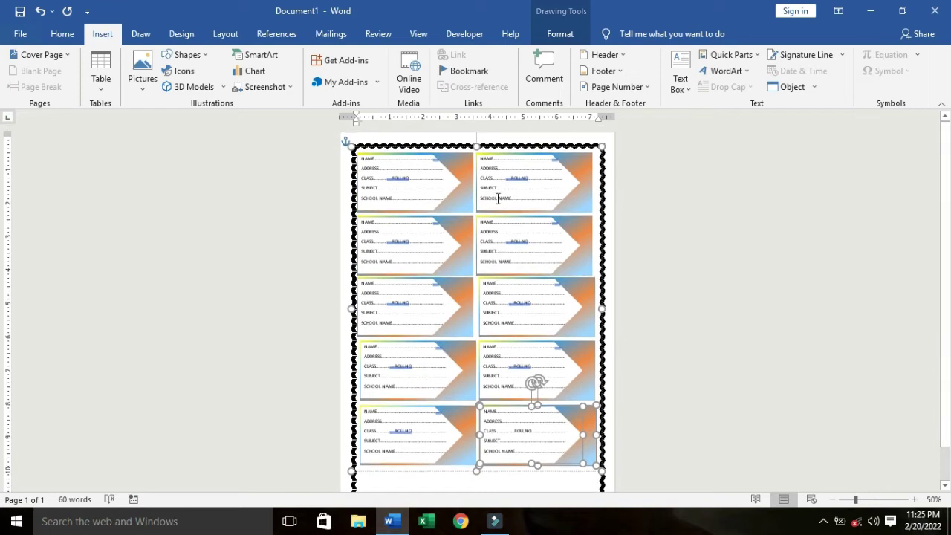
{"action": "scroll", "coordinate": [542, 268], "scroll_direction": "up", "scroll_amount": 7, "text": "ctrl"}
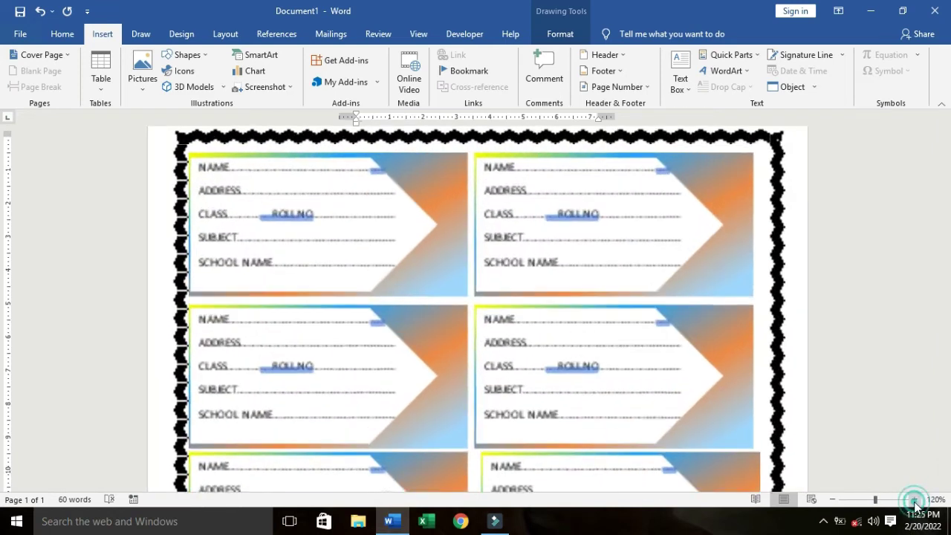
Step: Draw a rounded rectangle in the first label's arrow tip and make it transparent
{"action": "left_click", "coordinate": [207, 55]}
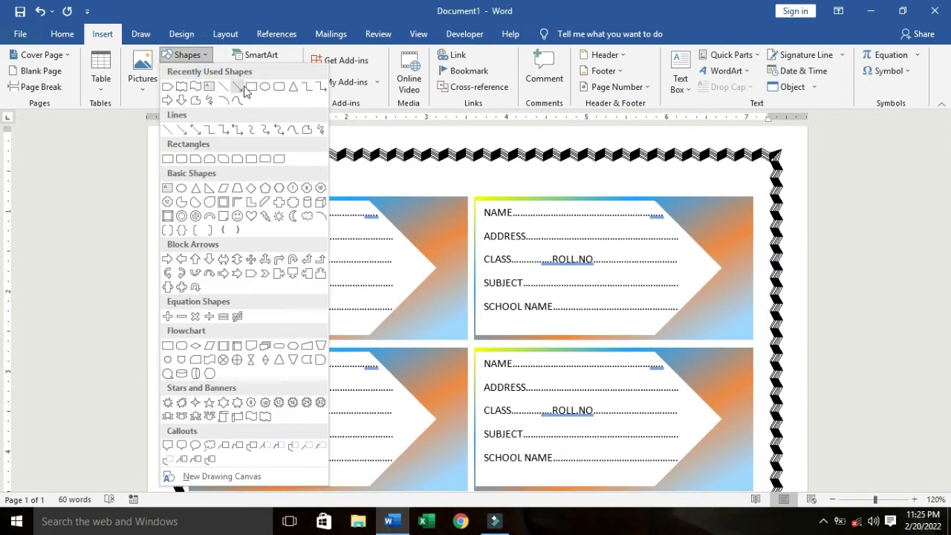
{"action": "left_click", "coordinate": [280, 88]}
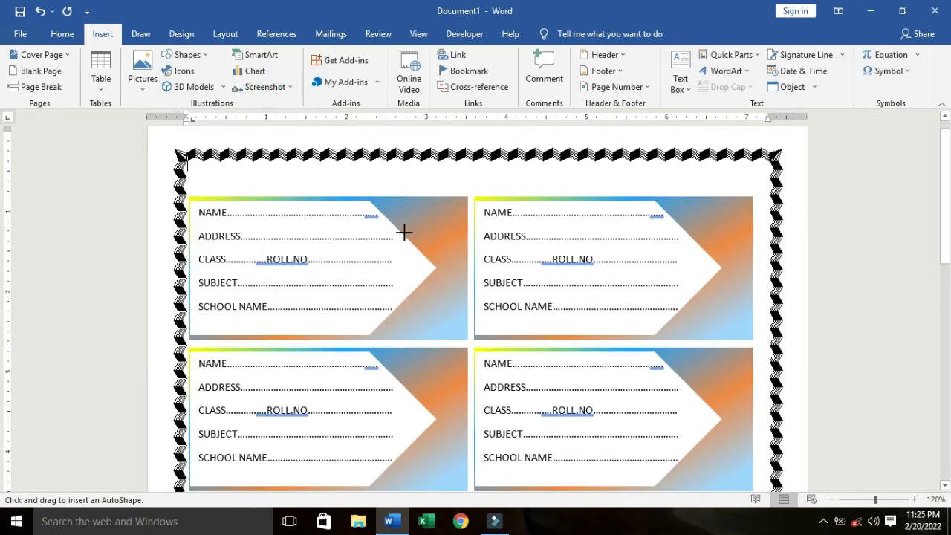
{"action": "left_click_drag", "start_coordinate": [415, 283], "coordinate": [461, 310]}
{"action": "left_click", "coordinate": [263, 87]}
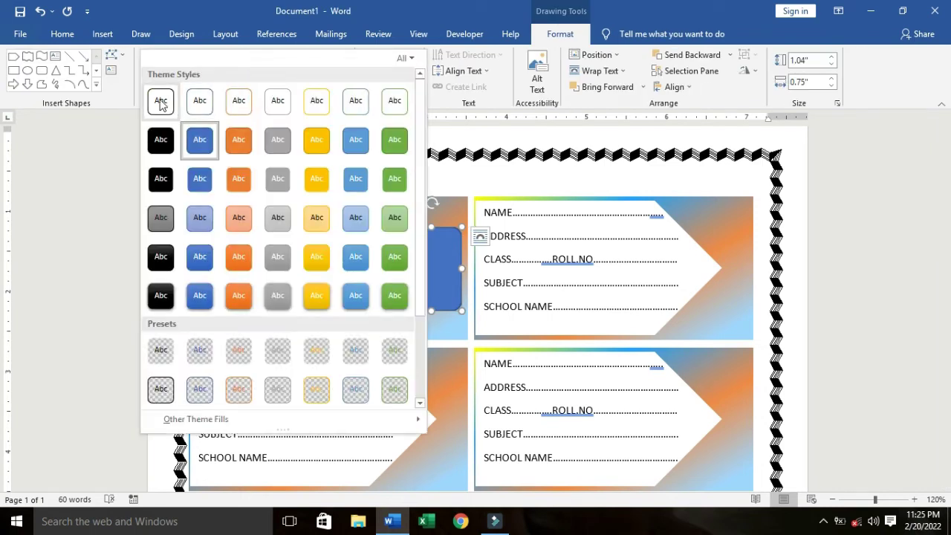
{"action": "left_click", "coordinate": [160, 102]}
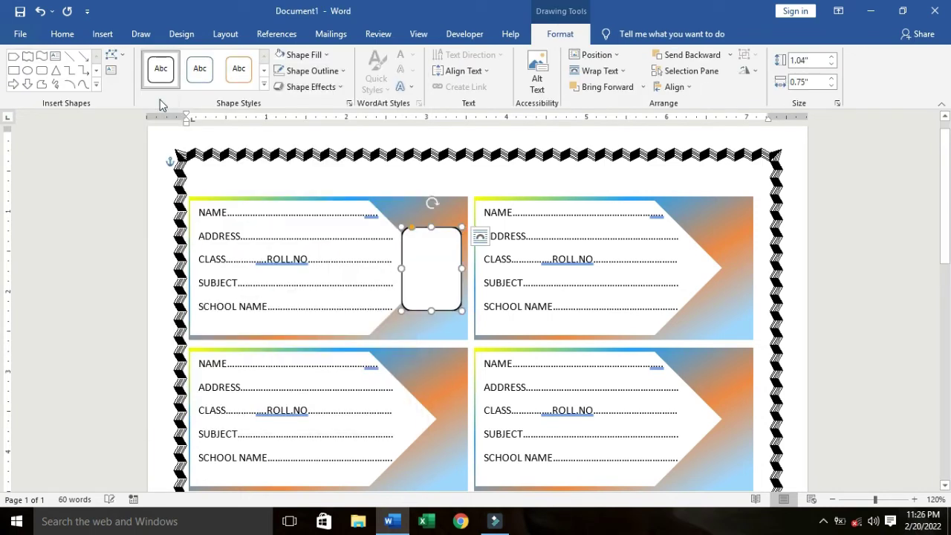
{"action": "left_click", "coordinate": [426, 257]}
{"action": "left_click", "coordinate": [561, 34]}
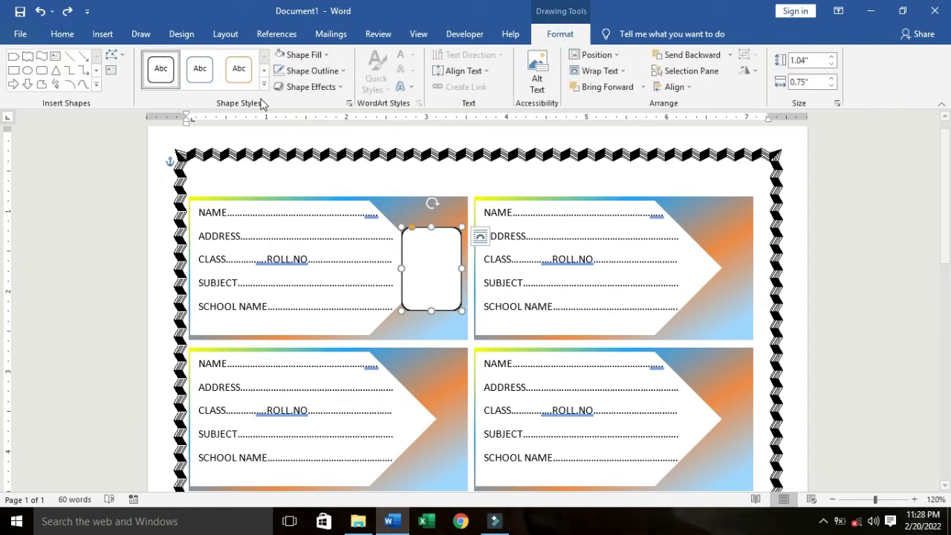
{"action": "left_click", "coordinate": [264, 86]}
{"action": "left_click", "coordinate": [159, 355]}
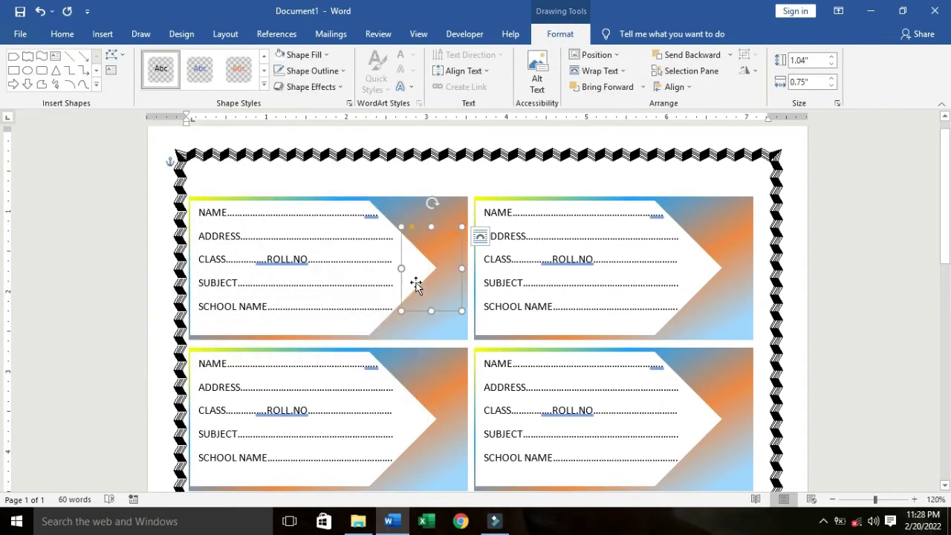
Step: Fill the rounded rectangle with the download (1) skateboarding cartoon picture
{"action": "left_click", "coordinate": [324, 58]}
{"action": "left_click", "coordinate": [318, 208]}
{"action": "left_click", "coordinate": [354, 248]}
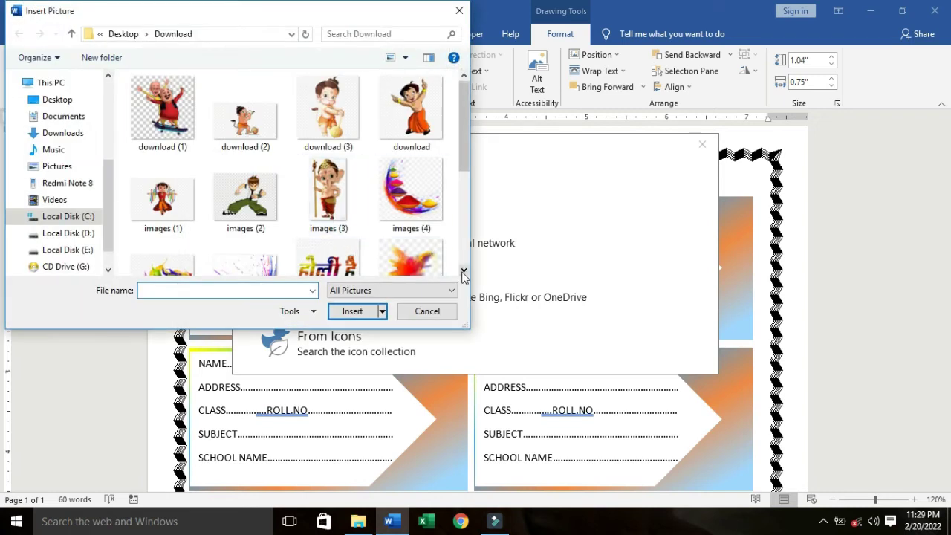
{"action": "scroll", "coordinate": [464, 275], "scroll_direction": "down", "scroll_amount": 5}
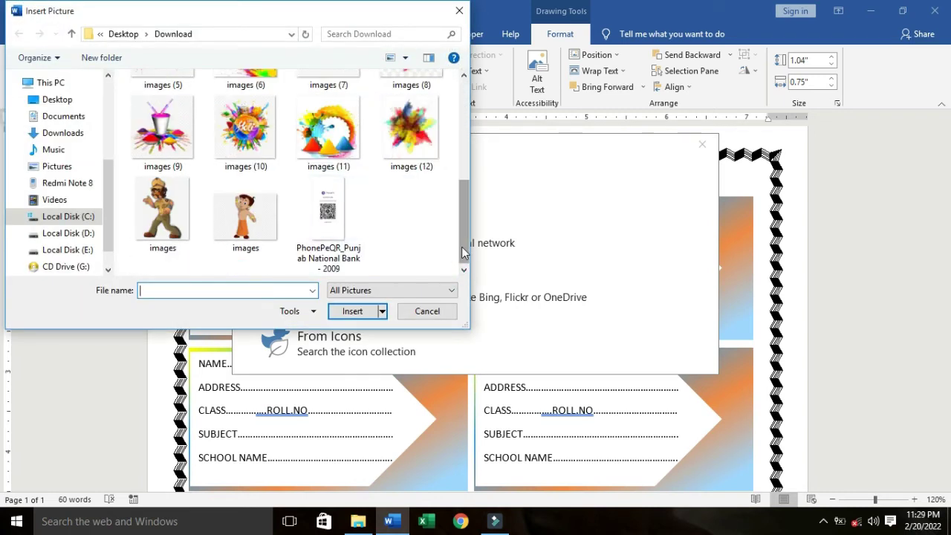
{"action": "scroll", "coordinate": [464, 253], "scroll_direction": "up", "scroll_amount": 5}
{"action": "left_click", "coordinate": [163, 112]}
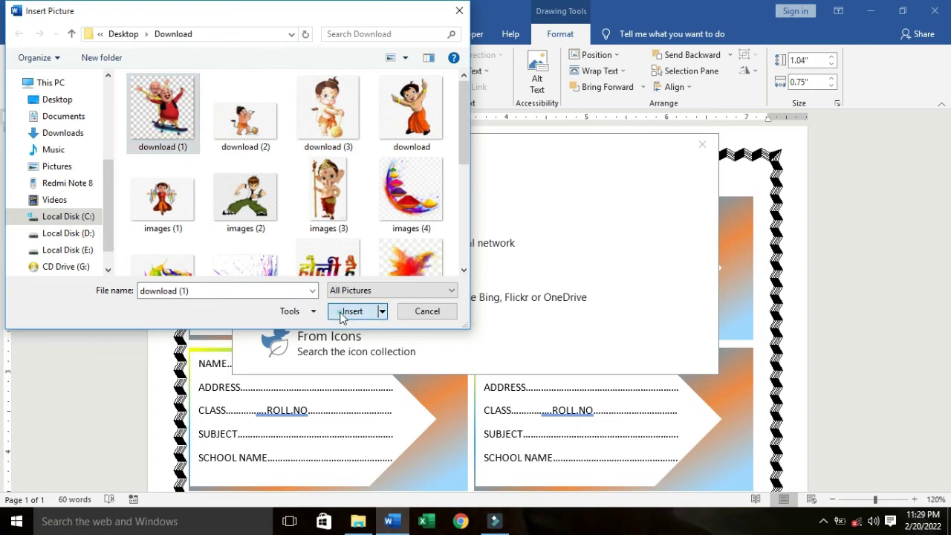
{"action": "left_click", "coordinate": [340, 312]}
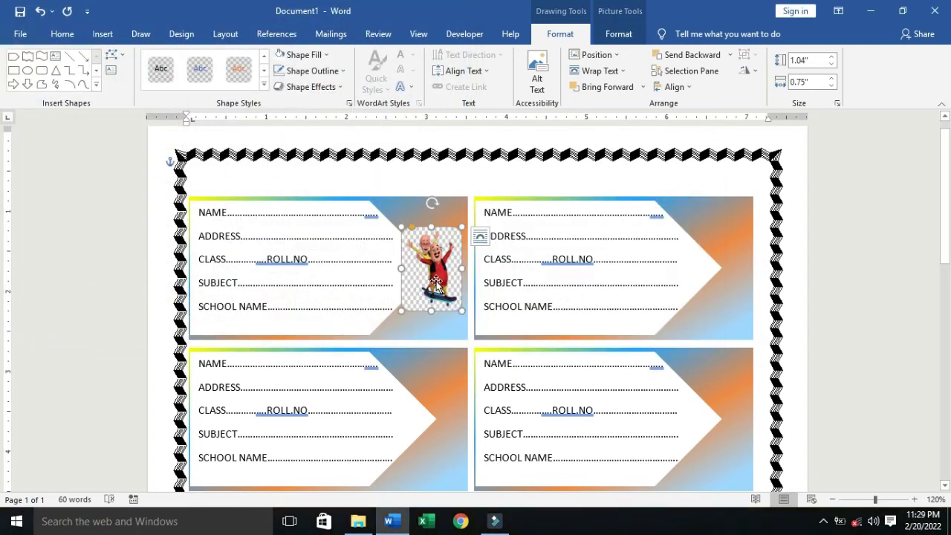
Step: Browse the shape style presets without applying any
{"action": "left_click", "coordinate": [264, 85]}
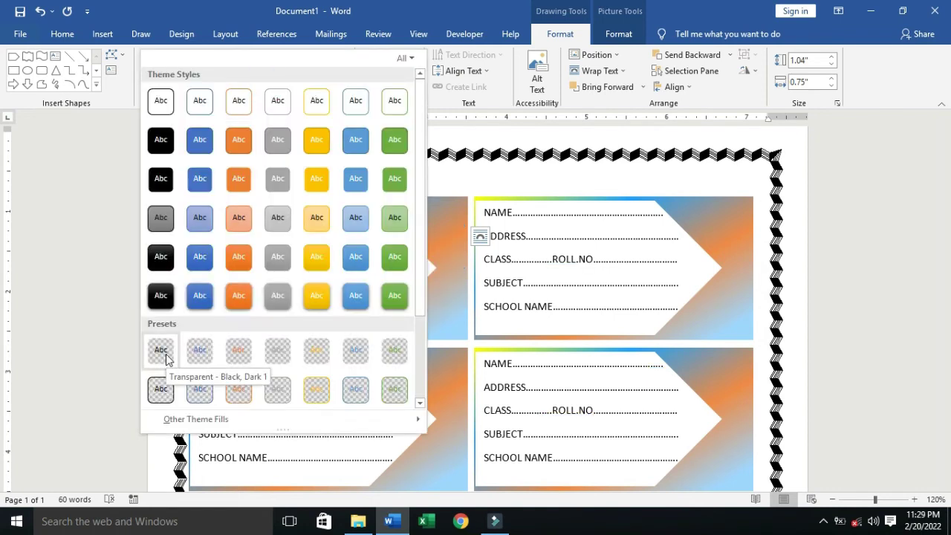
{"action": "left_click", "coordinate": [442, 308]}
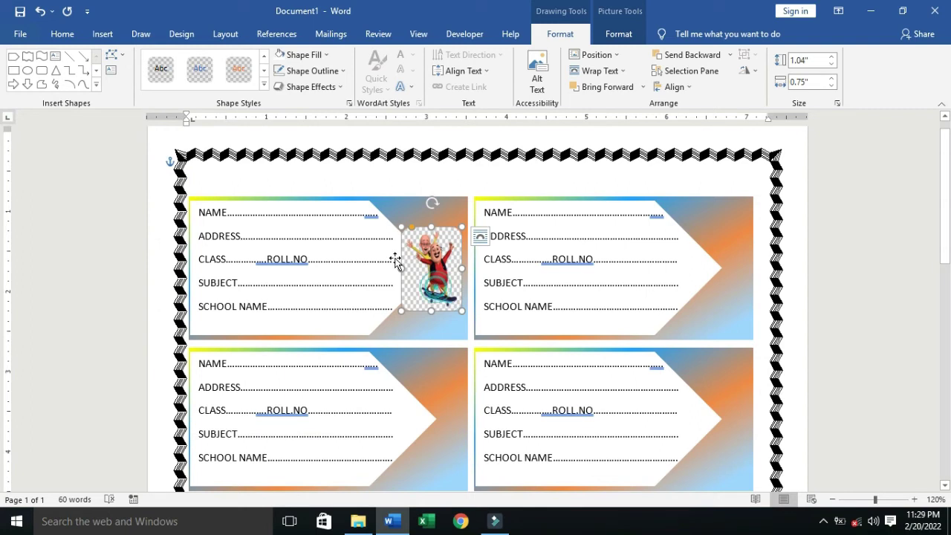
{"action": "left_click", "coordinate": [264, 86]}
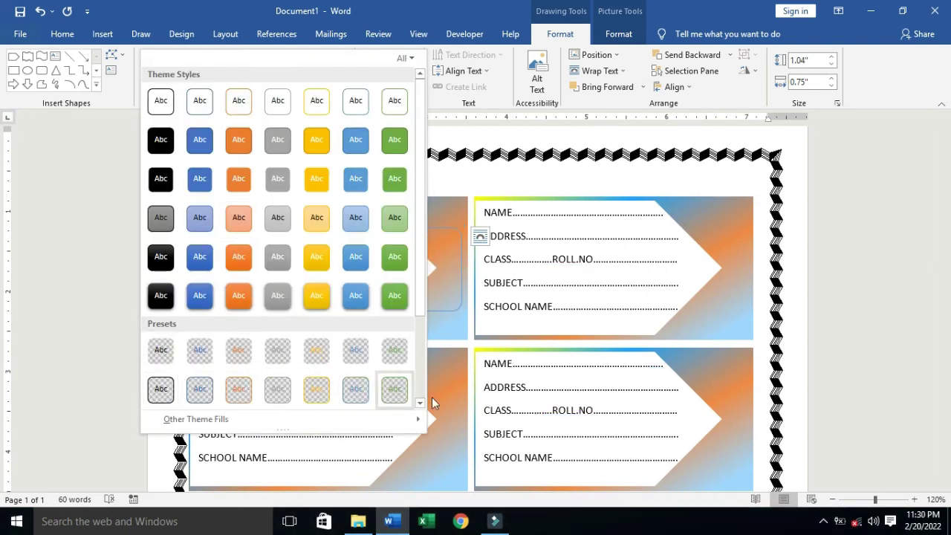
{"action": "left_click", "coordinate": [432, 398]}
{"action": "left_click", "coordinate": [170, 38]}
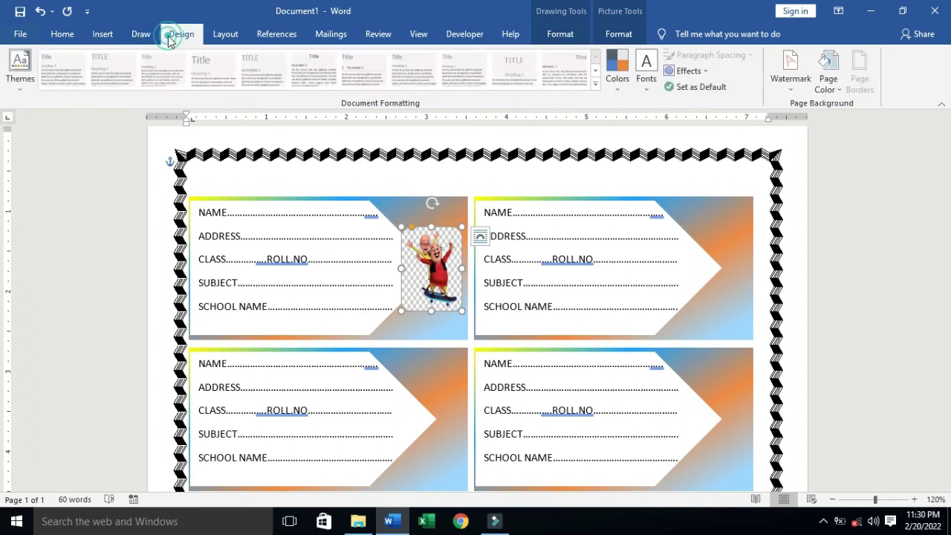
{"action": "left_click", "coordinate": [102, 34]}
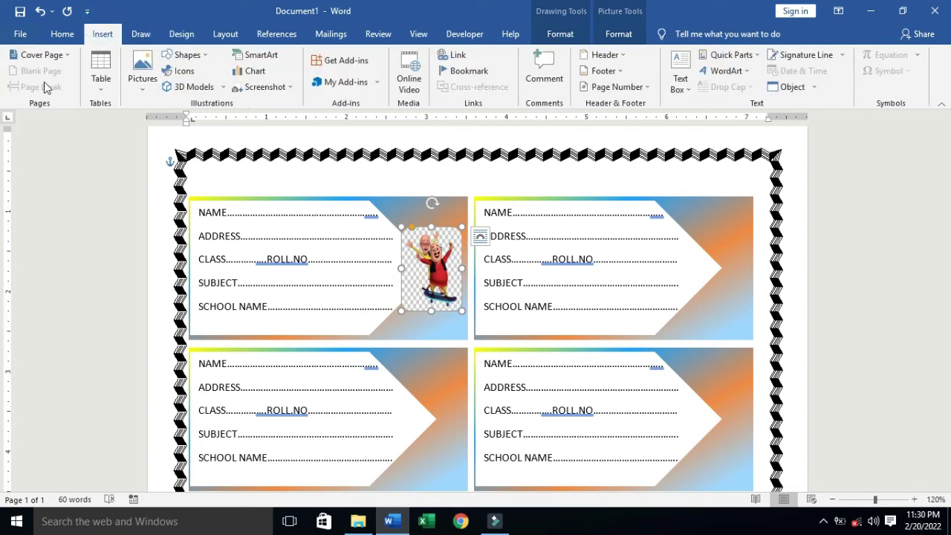
Step: Remove the cartoon's background and keep the changes
{"action": "left_click", "coordinate": [560, 34]}
{"action": "left_click", "coordinate": [622, 35]}
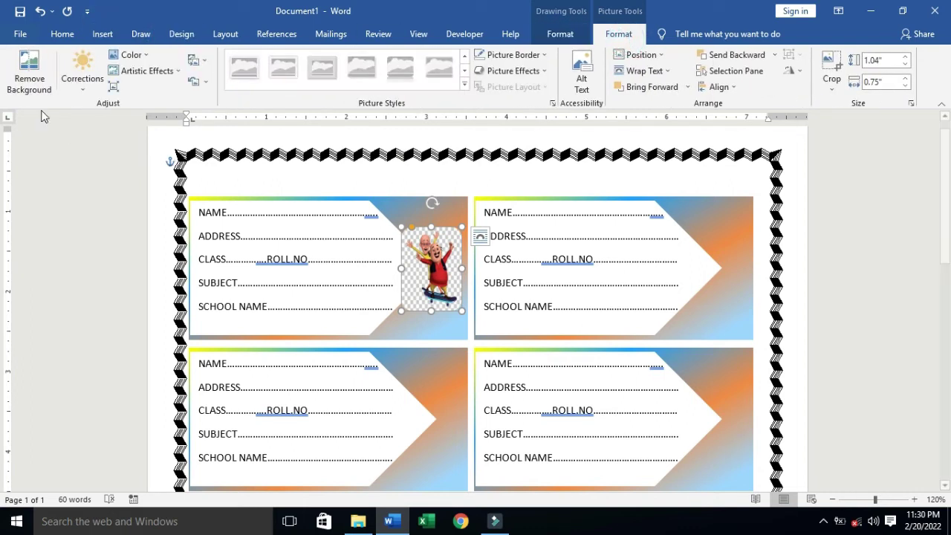
{"action": "left_click", "coordinate": [21, 74]}
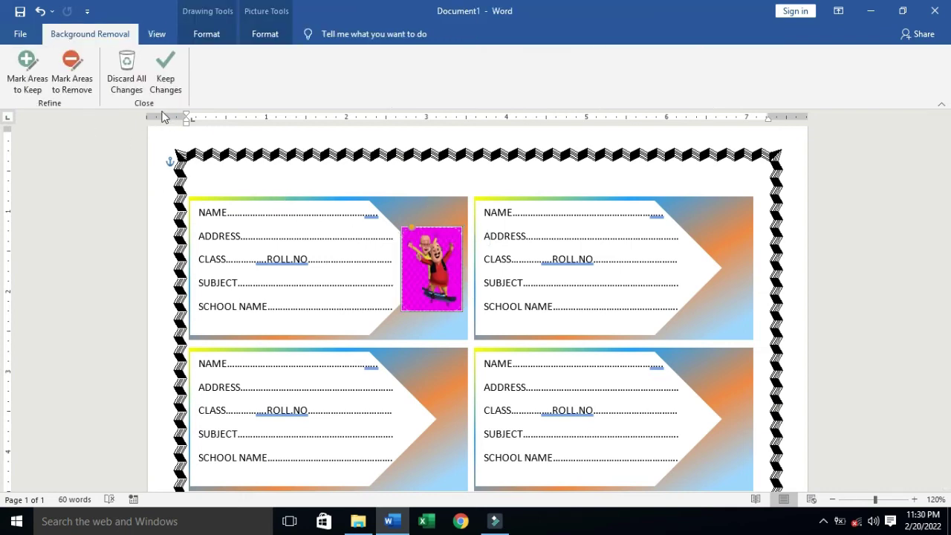
{"action": "left_click", "coordinate": [164, 81]}
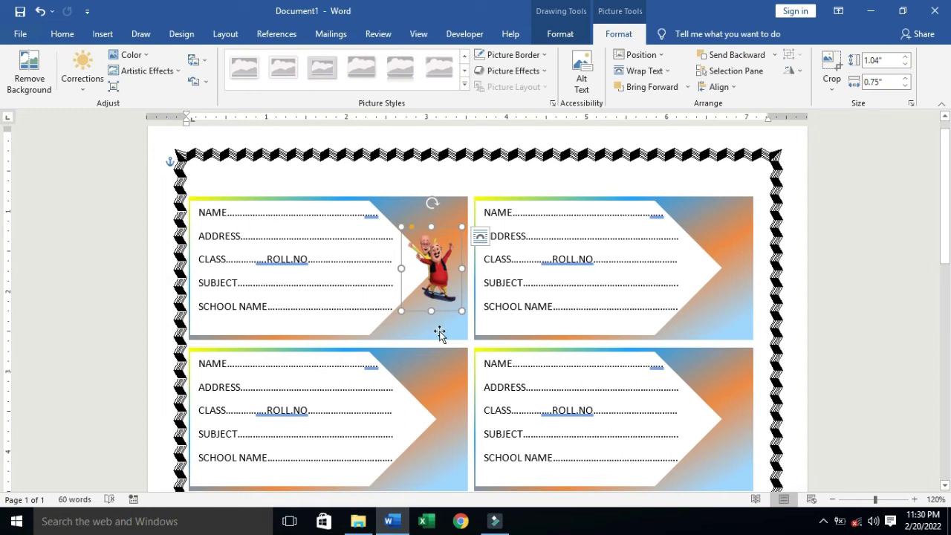
Step: Enlarge the cartoon picture, then draw a rounded rectangle over the top-right label's arrow
{"action": "left_click", "coordinate": [502, 312]}
{"action": "left_click", "coordinate": [438, 271]}
{"action": "left_click_drag", "start_coordinate": [456, 306], "coordinate": [457, 331]}
{"action": "left_click_drag", "start_coordinate": [432, 229], "coordinate": [431, 220]}
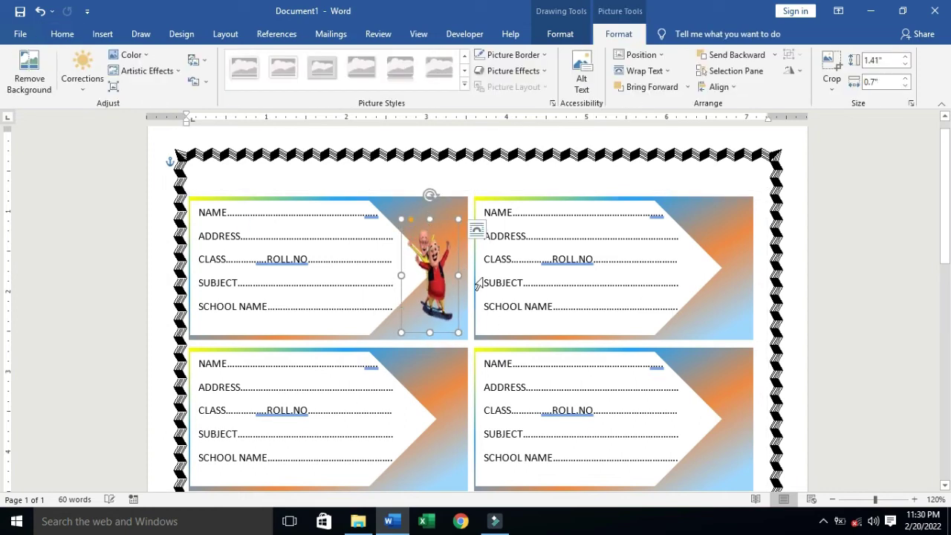
{"action": "left_click_drag", "start_coordinate": [459, 277], "coordinate": [465, 275]}
{"action": "left_click_drag", "start_coordinate": [402, 276], "coordinate": [371, 272]}
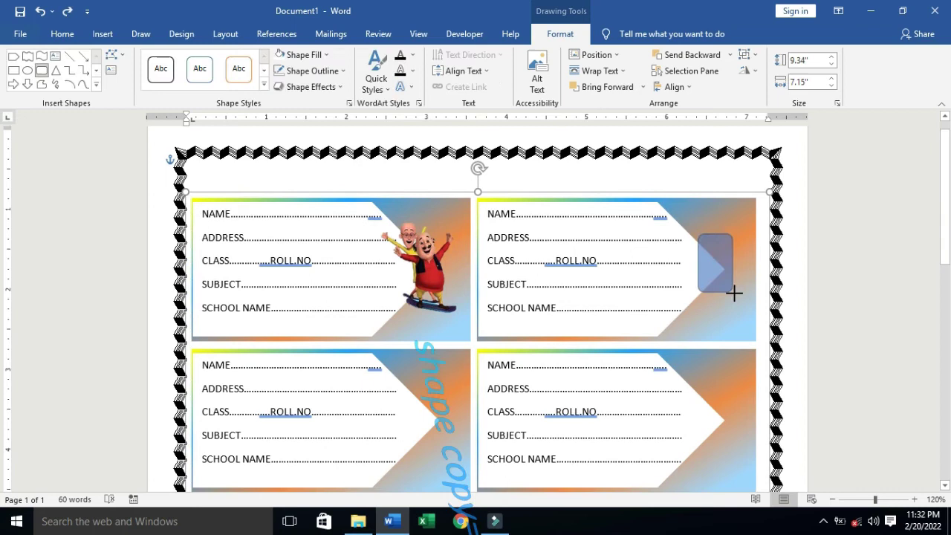
{"action": "left_click_drag", "start_coordinate": [734, 294], "coordinate": [752, 307]}
{"action": "mouse_move", "coordinate": [726, 271]}
{"action": "left_mouse_down"}
{"action": "mouse_move", "coordinate": [726, 247]}
{"action": "mouse_move", "coordinate": [727, 335]}
{"action": "mouse_move", "coordinate": [685, 267]}
{"action": "mouse_move", "coordinate": [426, 424]}
{"action": "mouse_move", "coordinate": [706, 397]}
{"action": "left_mouse_up"}
Step: Duplicate the blue rounded rectangle with Ctrl+D and place a copy on each label, including the bottom-right one
{"action": "key", "text": "ctrl+d"}
{"action": "key", "text": "ctrl+d"}
{"action": "scroll", "coordinate": [706, 396], "scroll_direction": "down", "scroll_amount": 5}
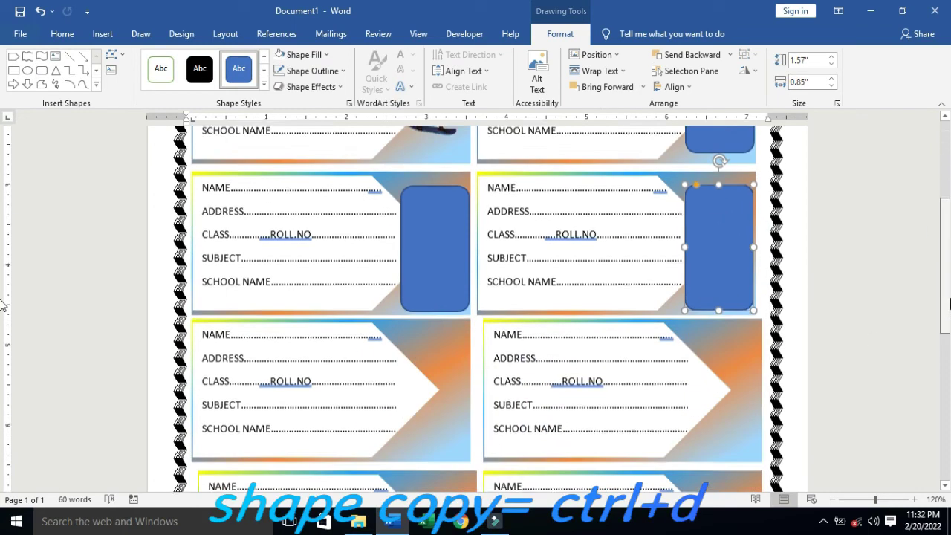
{"action": "key", "text": "ctrl+d"}
{"action": "mouse_move", "coordinate": [691, 260]}
{"action": "left_mouse_down"}
{"action": "mouse_move", "coordinate": [446, 362]}
{"action": "mouse_move", "coordinate": [735, 357]}
{"action": "left_mouse_up"}
{"action": "key", "text": "ctrl+d"}
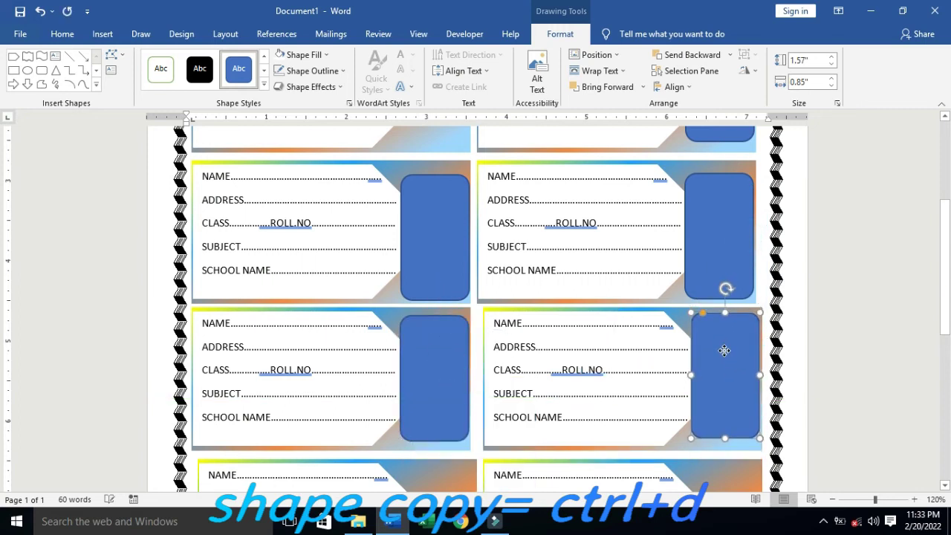
{"action": "scroll", "coordinate": [736, 356], "scroll_direction": "down", "scroll_amount": 5}
{"action": "key", "text": "ctrl+d"}
{"action": "mouse_move", "coordinate": [751, 185]}
{"action": "left_mouse_down"}
{"action": "mouse_move", "coordinate": [450, 322]}
{"action": "mouse_move", "coordinate": [721, 307]}
{"action": "left_mouse_up"}
{"action": "key", "text": "ctrl+d"}
{"action": "scroll", "coordinate": [721, 307], "scroll_direction": "down", "scroll_amount": 5}
{"action": "key", "text": "ctrl+d"}
{"action": "mouse_move", "coordinate": [739, 160]}
{"action": "left_mouse_down"}
{"action": "mouse_move", "coordinate": [439, 297]}
{"action": "mouse_move", "coordinate": [746, 297]}
{"action": "mouse_move", "coordinate": [722, 297]}
{"action": "left_mouse_up"}
{"action": "key", "text": "ctrl+d"}
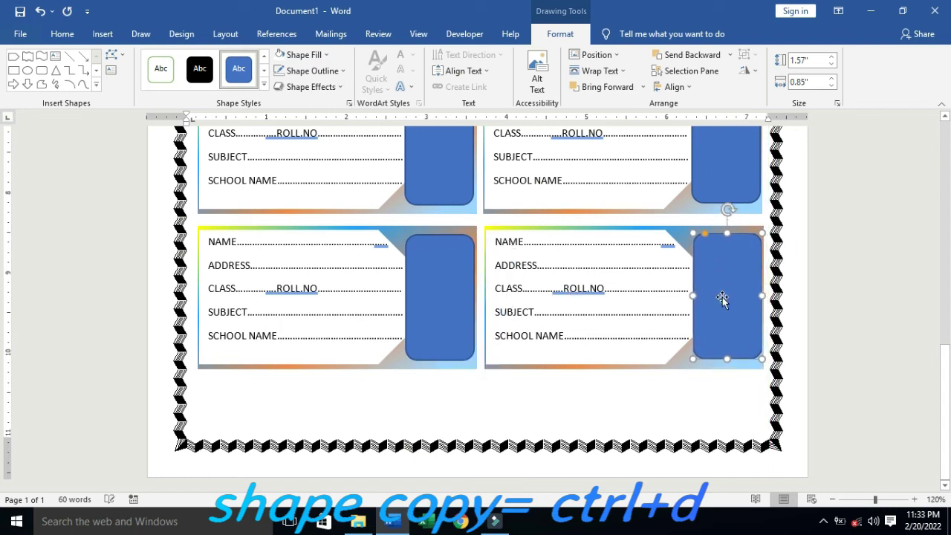
Step: Give the selected frames the white-fill, black-outline shape style preset
{"action": "left_click", "coordinate": [438, 290], "text": "shift"}
{"action": "left_click", "coordinate": [720, 186], "text": "shift"}
{"action": "scroll", "coordinate": [720, 186], "scroll_direction": "up", "scroll_amount": 5}
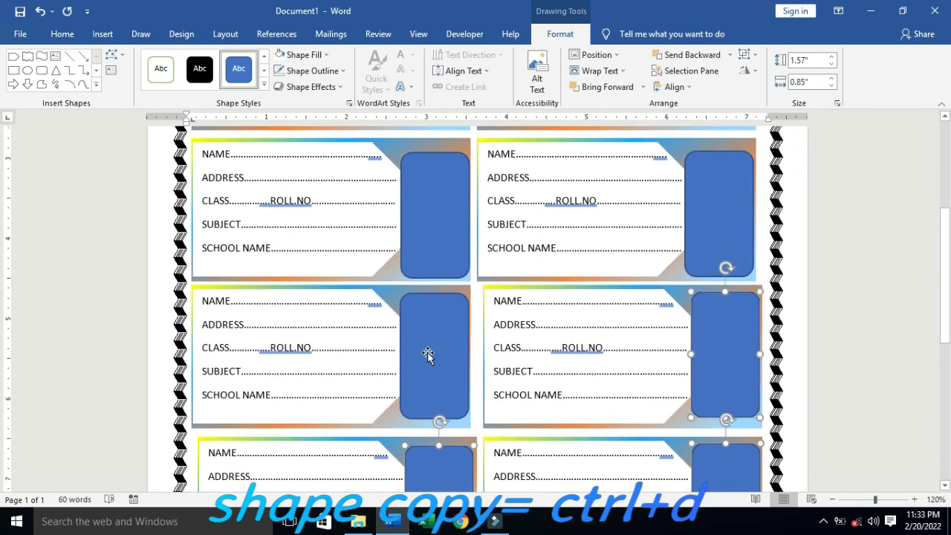
{"action": "left_click", "coordinate": [264, 84]}
{"action": "left_click", "coordinate": [159, 100]}
{"action": "left_click", "coordinate": [439, 212]}
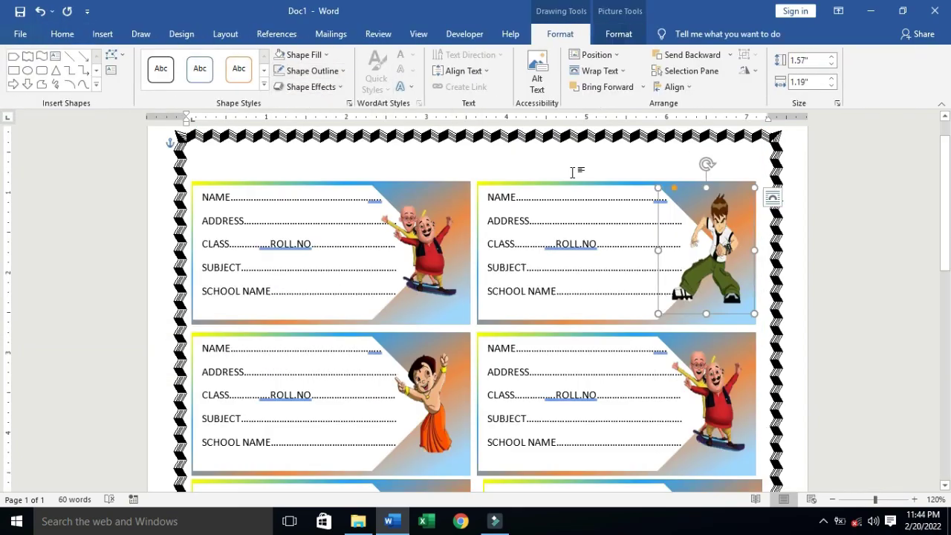
Step: Save the label page to the Desktop as a PDF named 'NOTE BOOK STIKER 1'
{"action": "left_click", "coordinate": [63, 33]}
{"action": "left_click", "coordinate": [20, 33]}
{"action": "left_click", "coordinate": [54, 223]}
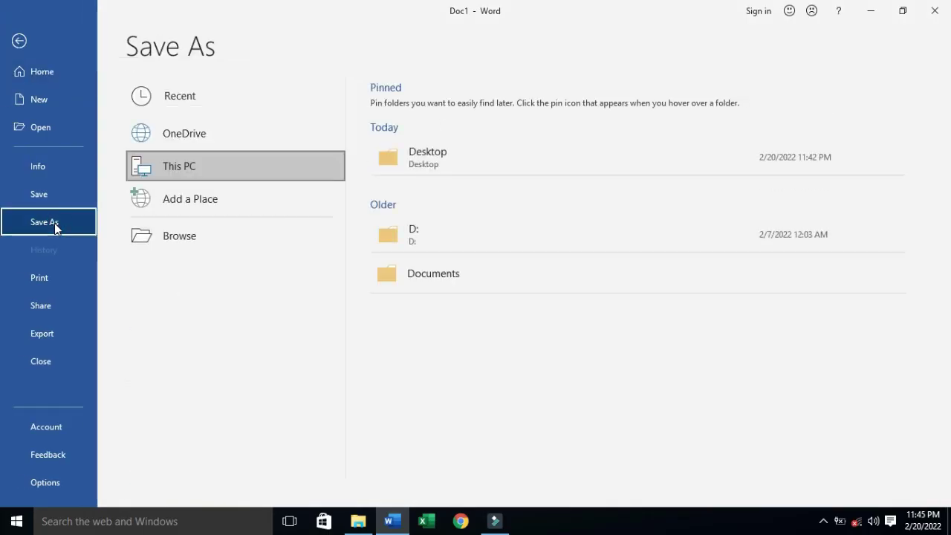
{"action": "left_click", "coordinate": [437, 162]}
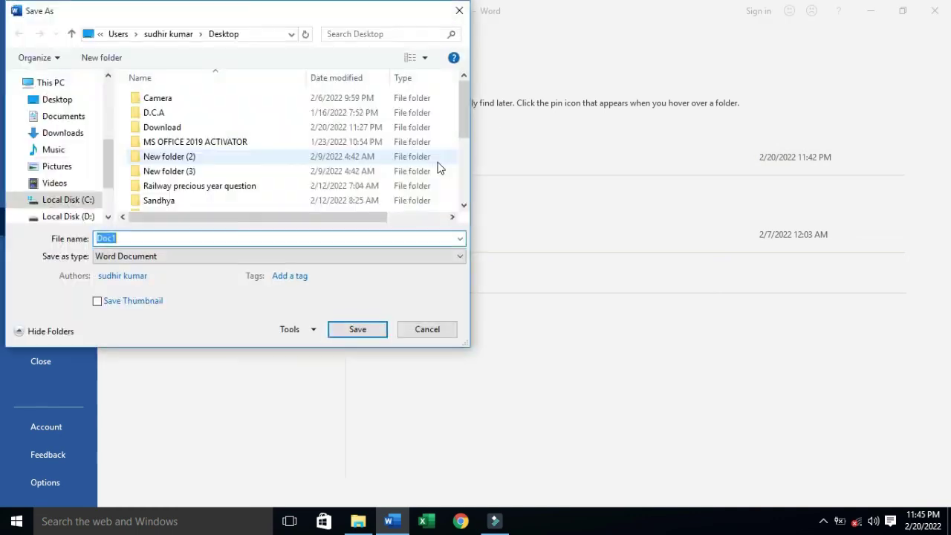
{"action": "key", "text": "BackSpace"}
{"action": "key", "text": "BackSpace"}
{"action": "key", "text": "BackSpace"}
{"action": "type", "text": "NOTE"}
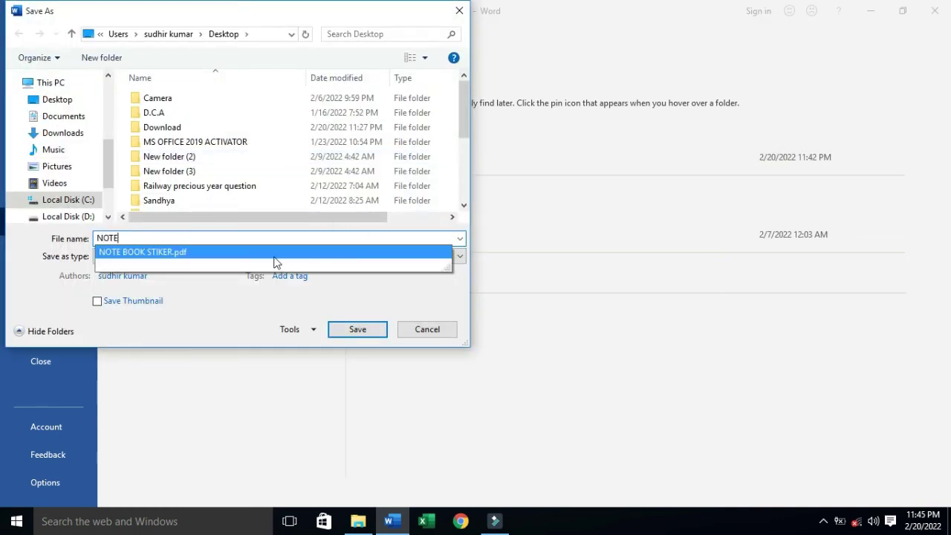
{"action": "left_click", "coordinate": [274, 254]}
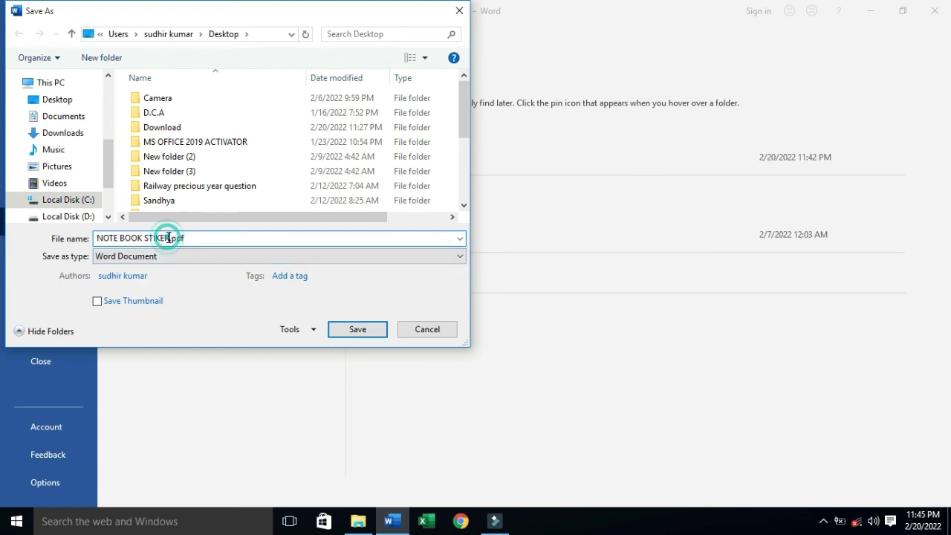
{"action": "left_click", "coordinate": [200, 256]}
{"action": "left_click", "coordinate": [148, 335]}
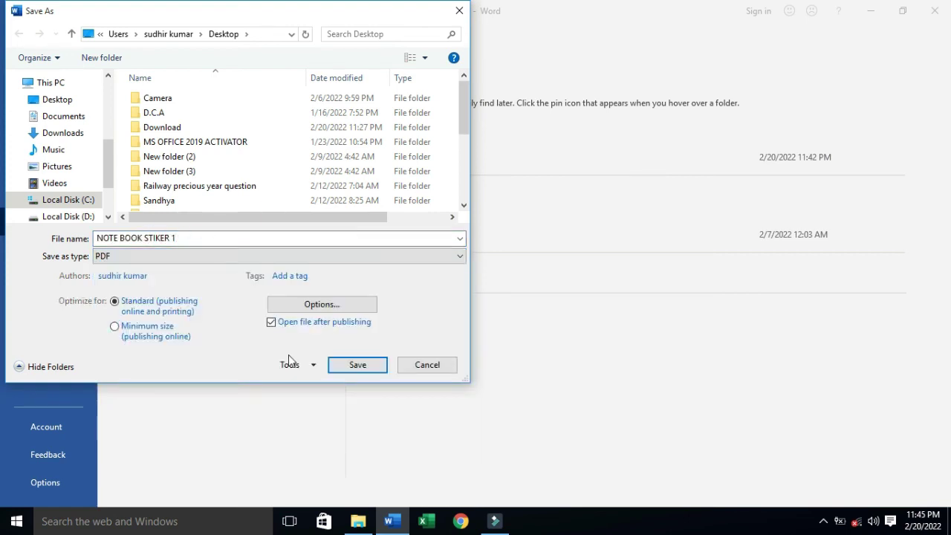
{"action": "left_click", "coordinate": [356, 364]}
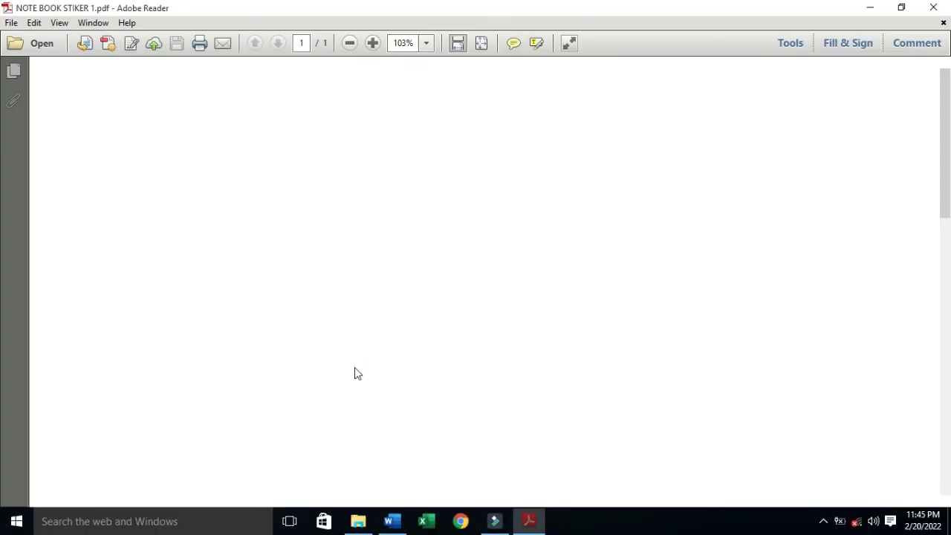
Step: Scroll through NOTE BOOK STIKER 1.pdf in Adobe Reader to check the labels, then return to the top
{"action": "scroll", "coordinate": [1, 213], "scroll_direction": "down", "scroll_amount": 1}
{"action": "scroll", "coordinate": [2, 223], "scroll_direction": "down", "scroll_amount": 2}
{"action": "scroll", "coordinate": [2, 223], "scroll_direction": "up", "scroll_amount": 3}
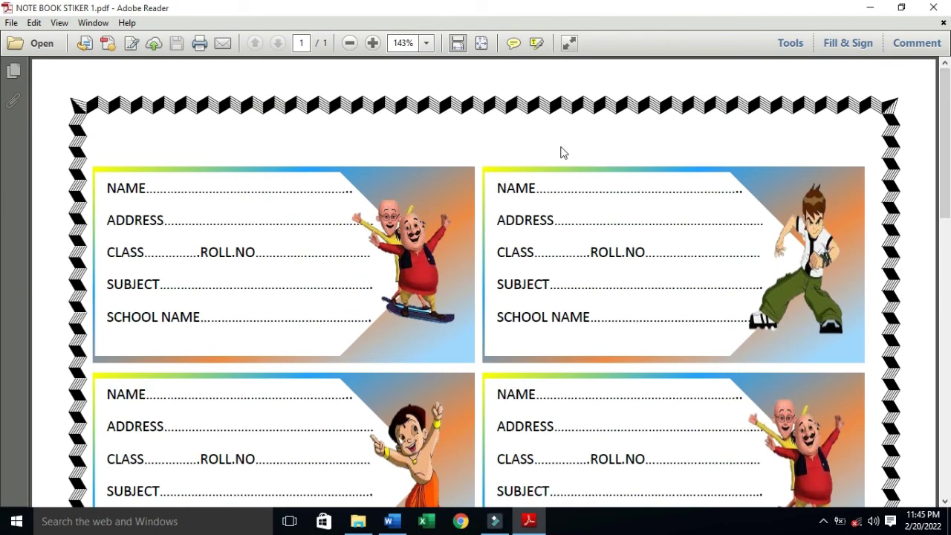
{"action": "scroll", "coordinate": [562, 152], "scroll_direction": "down", "scroll_amount": 3}
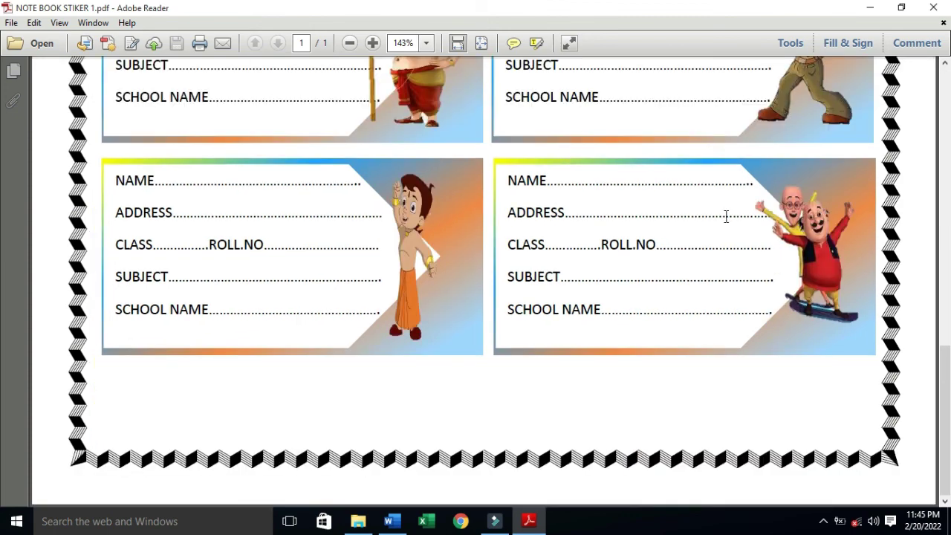
{"action": "scroll", "coordinate": [2, 387], "scroll_direction": "up", "scroll_amount": 3}
{"action": "scroll", "coordinate": [2, 297], "scroll_direction": "up", "scroll_amount": 3}
{"action": "scroll", "coordinate": [2, 223], "scroll_direction": "up", "scroll_amount": 2}
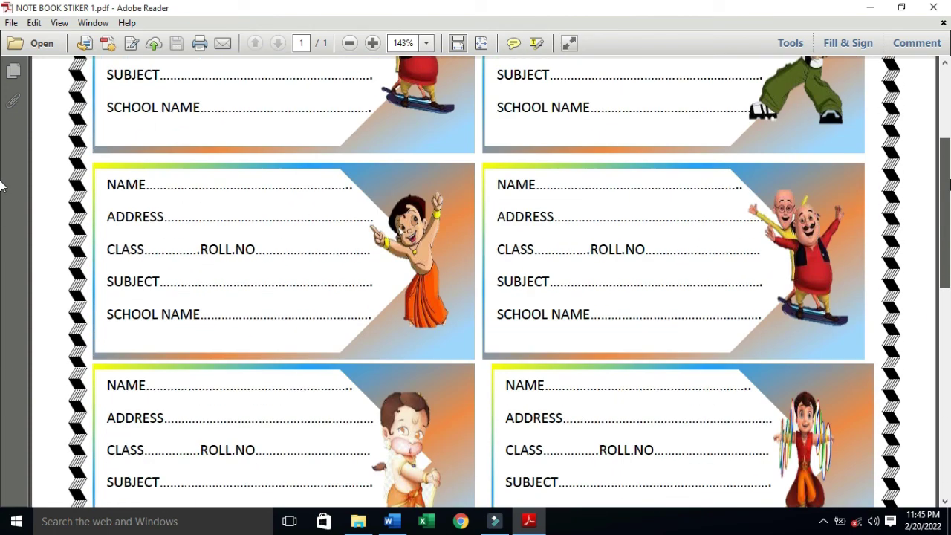
{"action": "scroll", "coordinate": [1, 135], "scroll_direction": "up", "scroll_amount": 2}
{"action": "scroll", "coordinate": [2, 122], "scroll_direction": "up", "scroll_amount": 2}
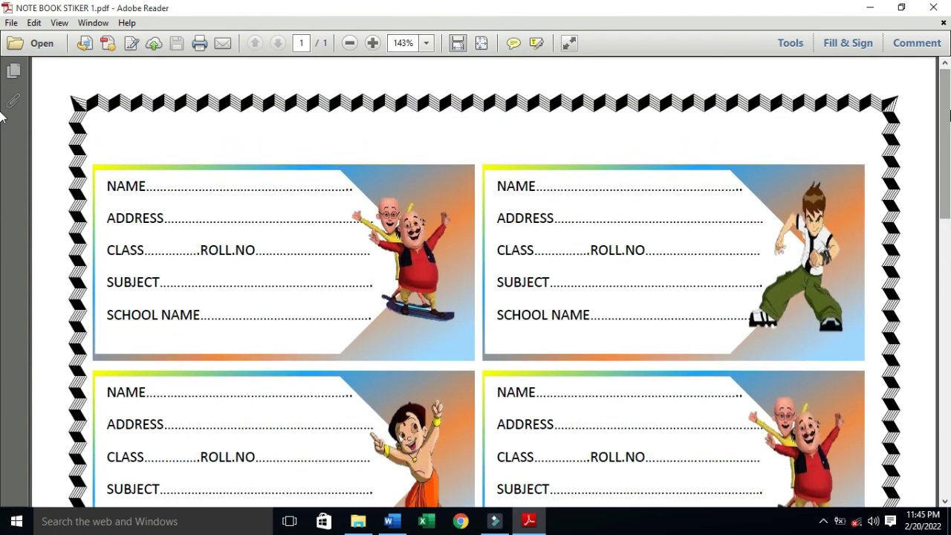